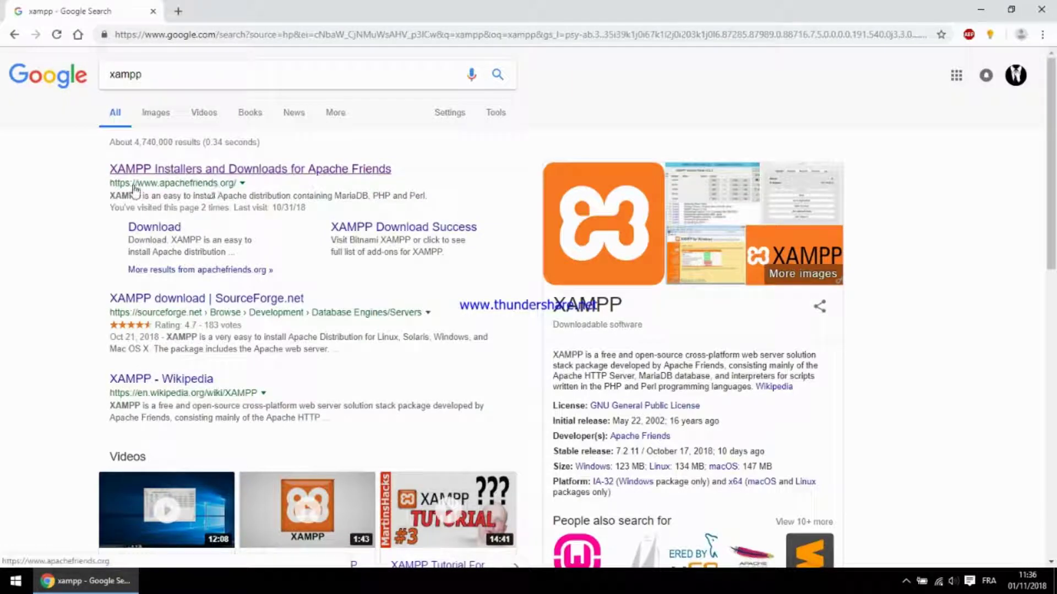
- Open the Apache Friends site from the search results and download XAMPP 7.2.11 for Windows
{"action": "left_click", "coordinate": [197, 166]}
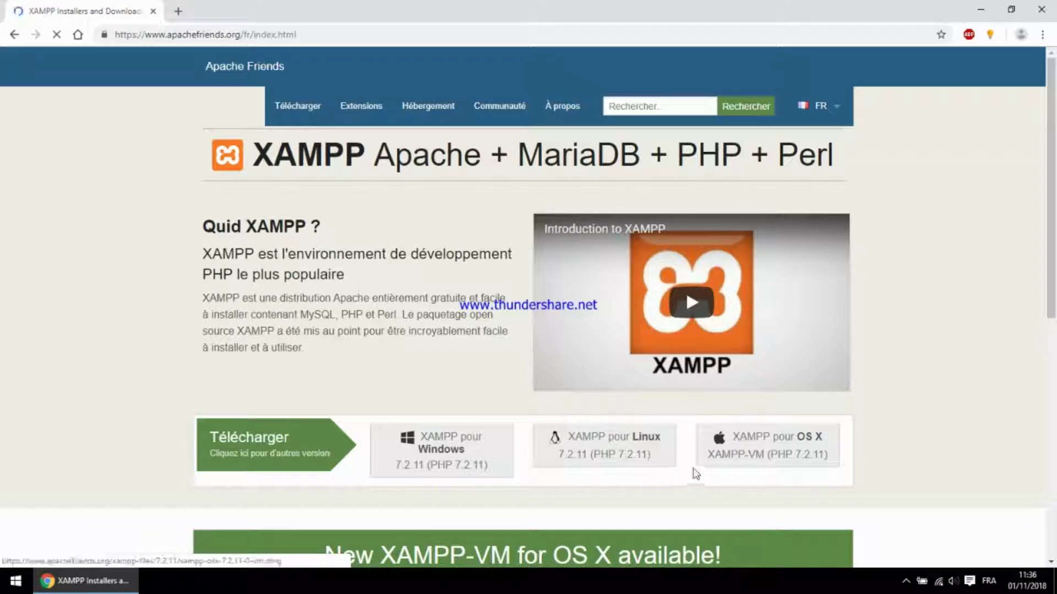
{"action": "left_click", "coordinate": [443, 450]}
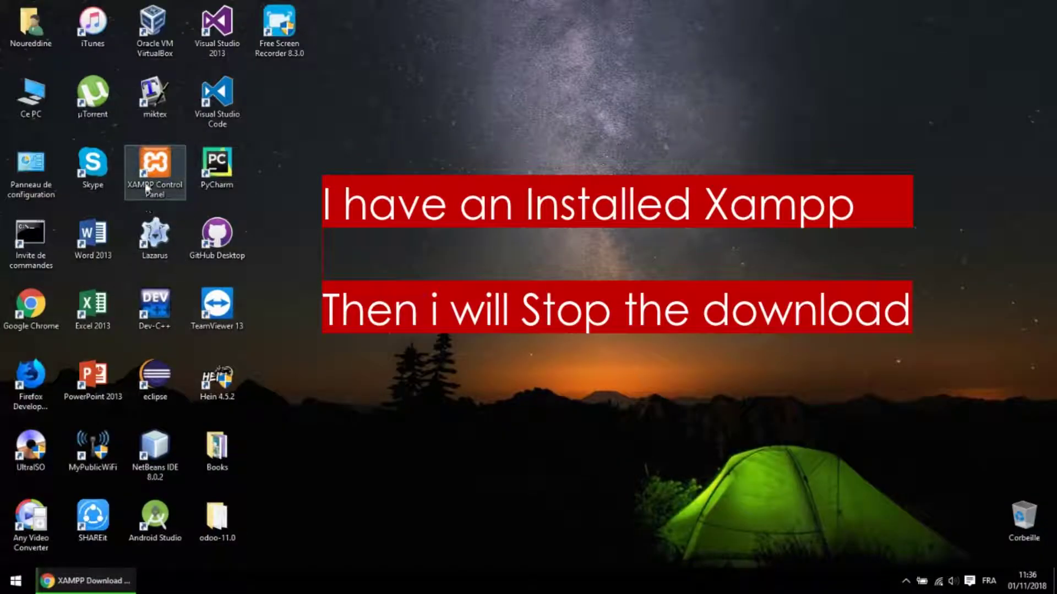
- Pause the running XAMPP installer download in the browser and return to the desktop
{"action": "left_click", "coordinate": [85, 581]}
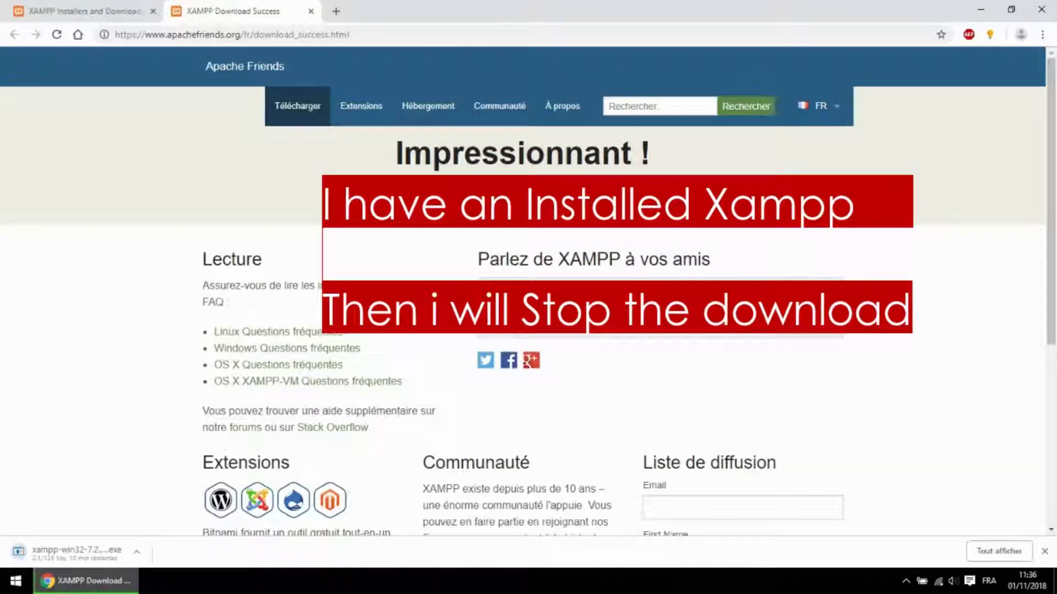
{"action": "left_click", "coordinate": [86, 580]}
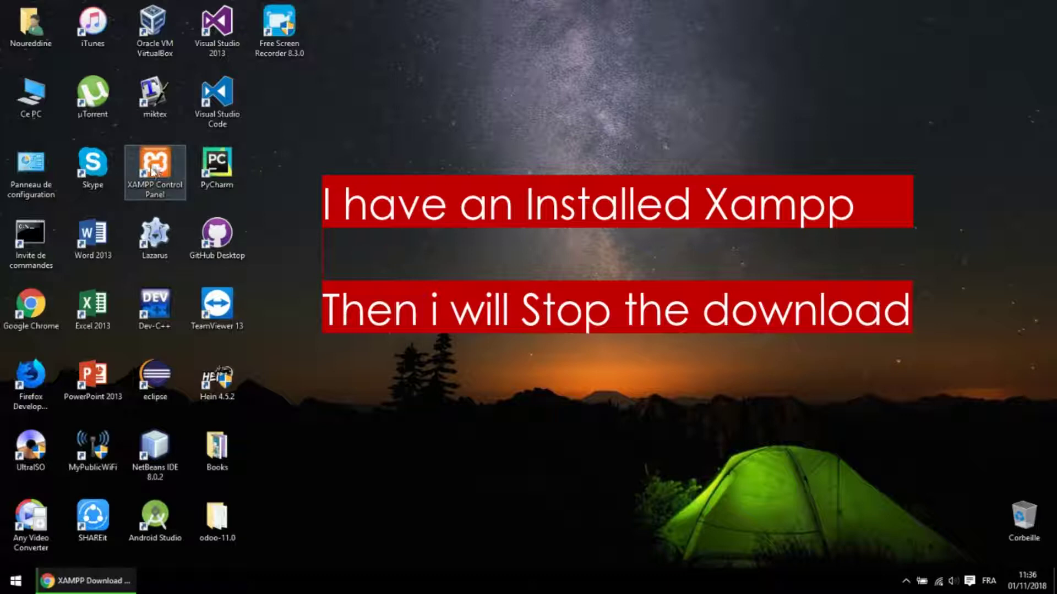
{"action": "left_click", "coordinate": [115, 581]}
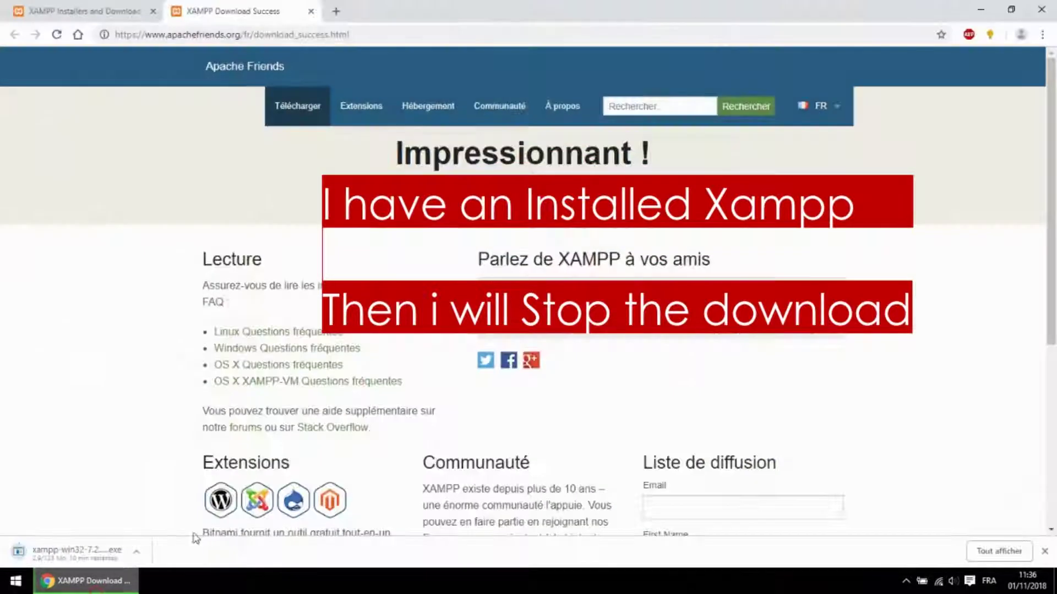
{"action": "left_click", "coordinate": [136, 551]}
{"action": "left_click", "coordinate": [163, 497]}
{"action": "left_click", "coordinate": [85, 581]}
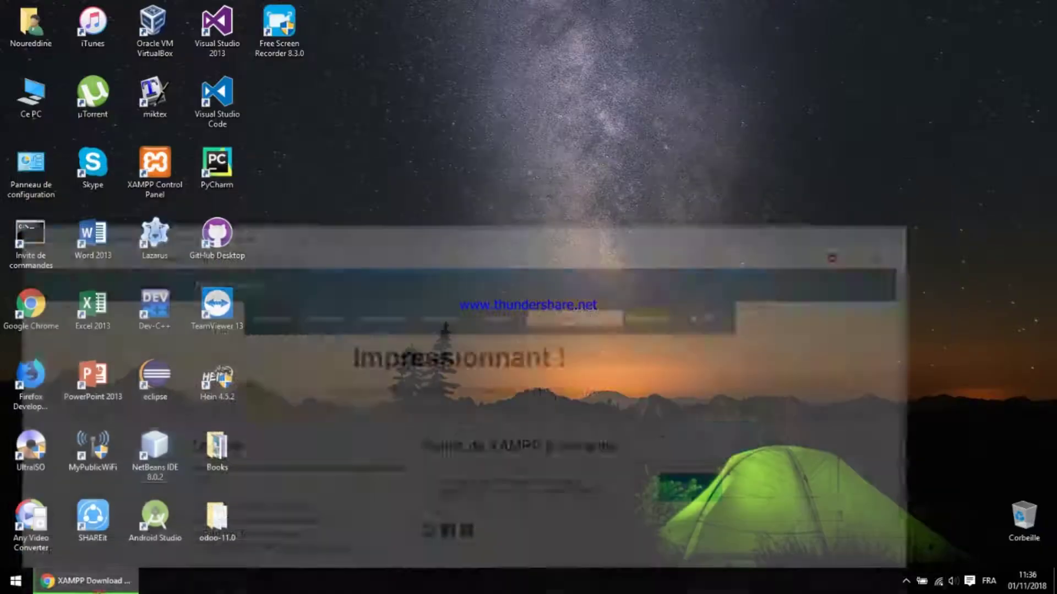
- Open the XAMPP Control Panel, start the Apache and MySQL modules, and close its window
{"action": "double_click", "coordinate": [158, 164]}
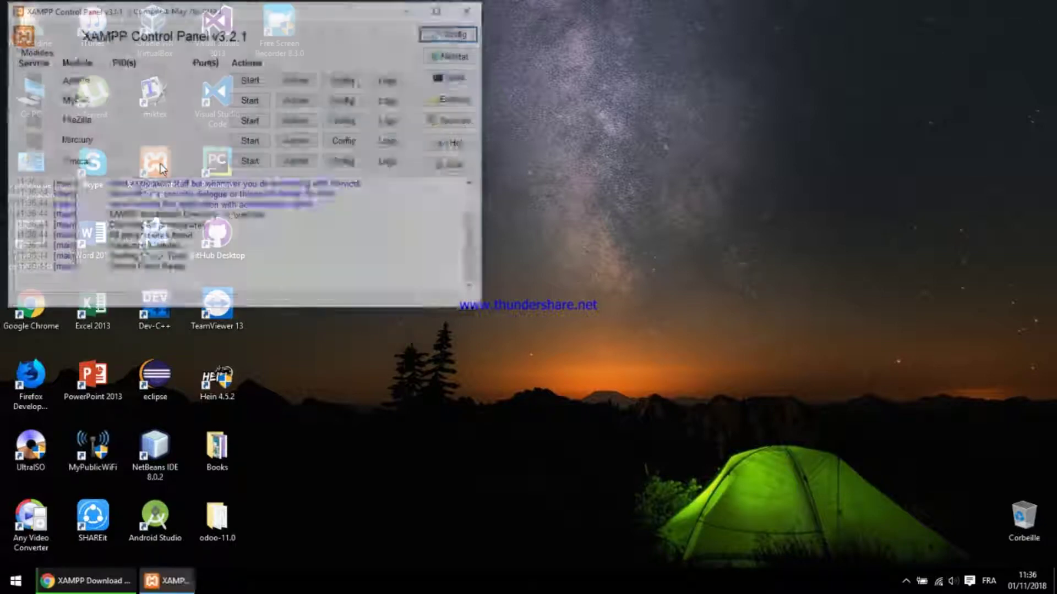
{"action": "left_click_drag", "start_coordinate": [221, 12], "coordinate": [523, 40]}
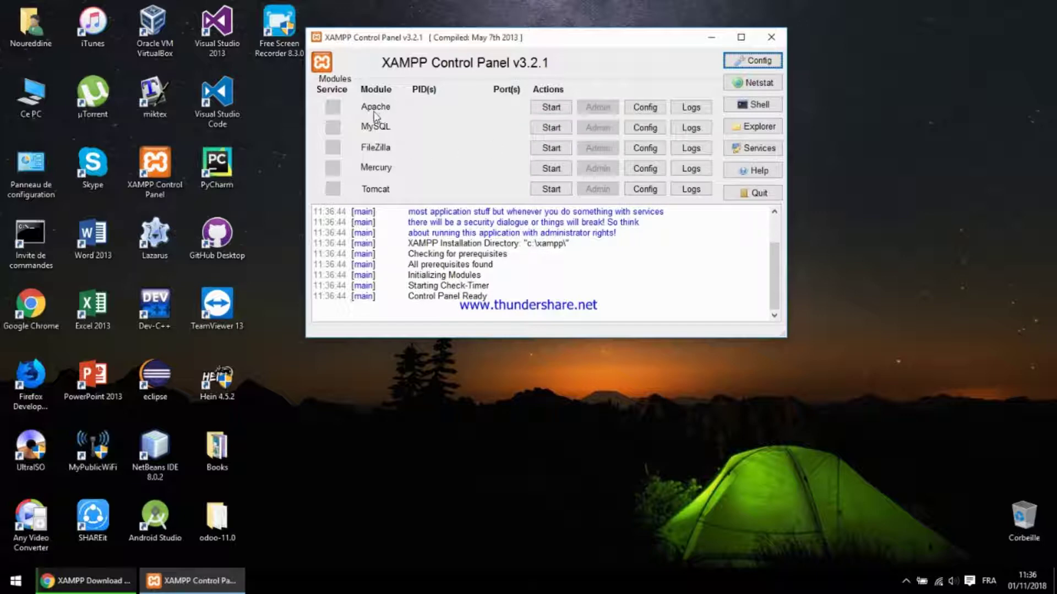
{"action": "left_click", "coordinate": [551, 106]}
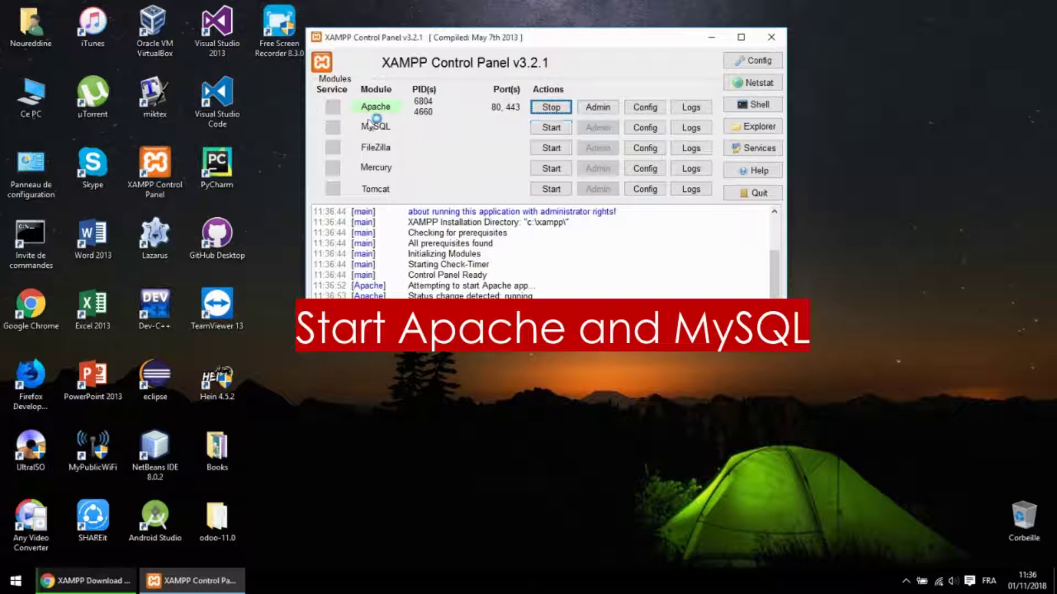
{"action": "left_click", "coordinate": [551, 127]}
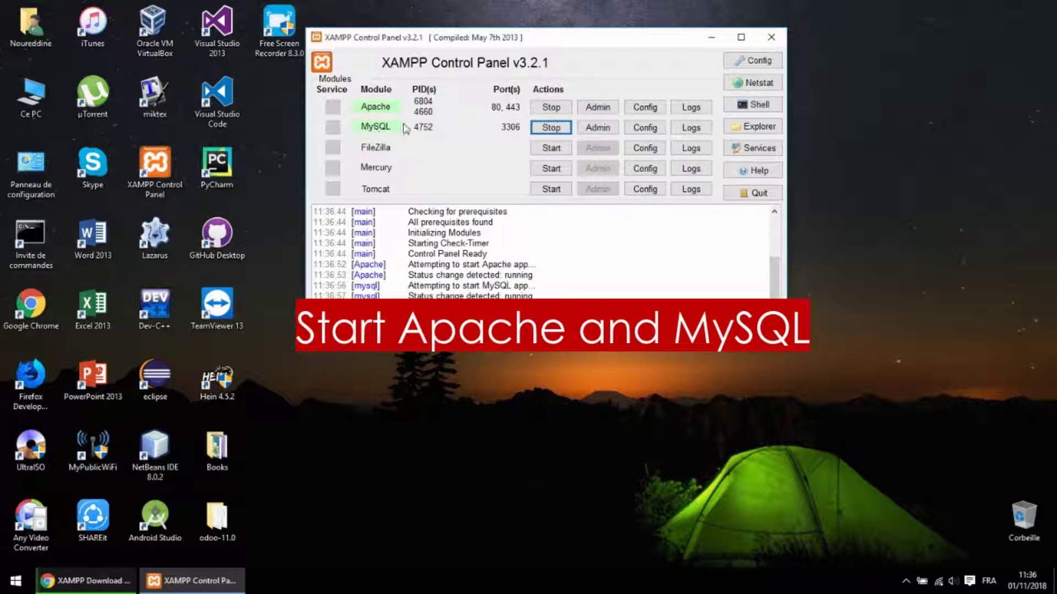
{"action": "left_click", "coordinate": [771, 38]}
- Switch to Chrome, open a new tab and close the two XAMPP website tabs
{"action": "left_click", "coordinate": [86, 580]}
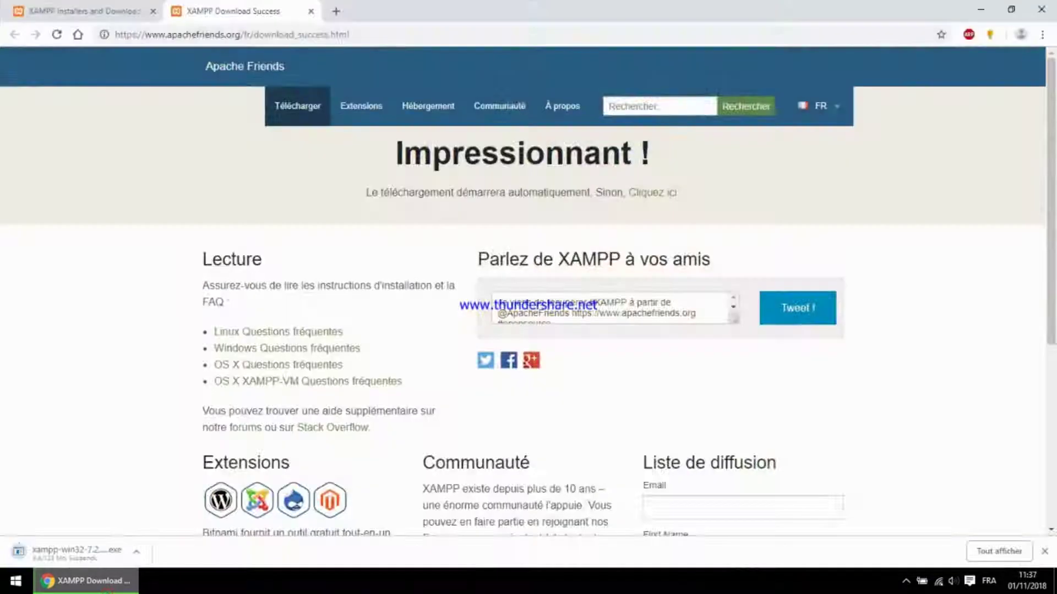
{"action": "left_click", "coordinate": [337, 11]}
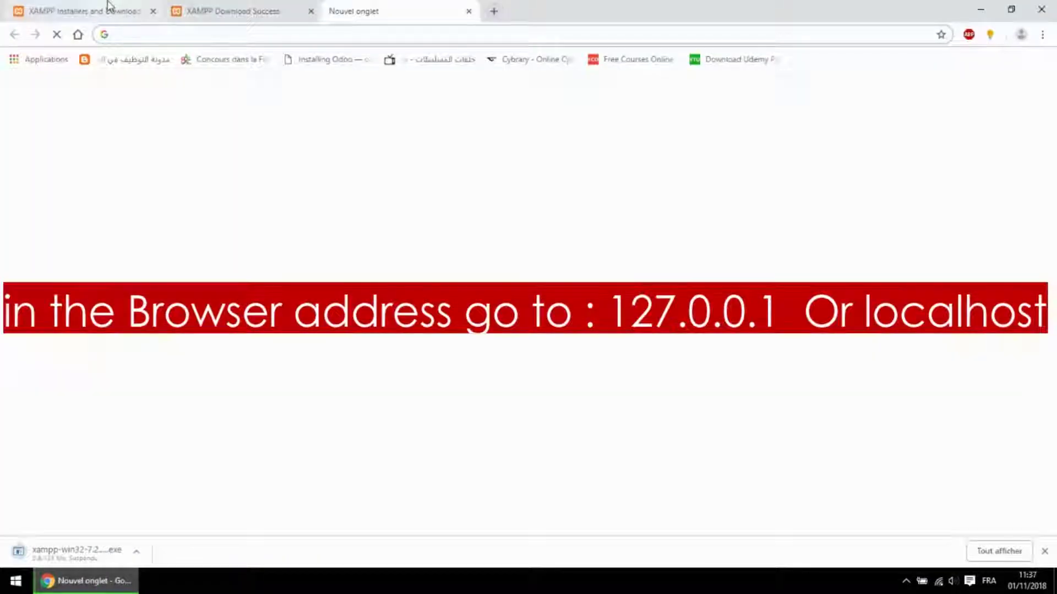
{"action": "middle_click", "coordinate": [106, 10]}
{"action": "middle_click", "coordinate": [107, 10]}
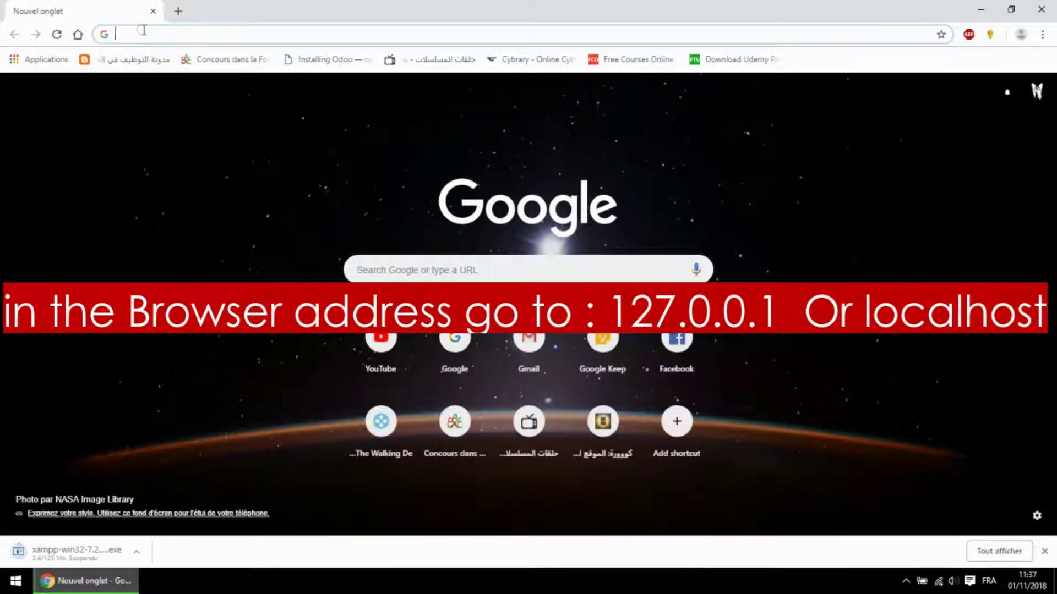
- Go to 127.0.0.1 and open phpMyAdmin from the XAMPP welcome page
{"action": "type", "text": "19"}
{"action": "key", "text": "BackSpace"}
{"action": "key", "text": "BackSpace"}
{"action": "key", "text": "BackSpace"}
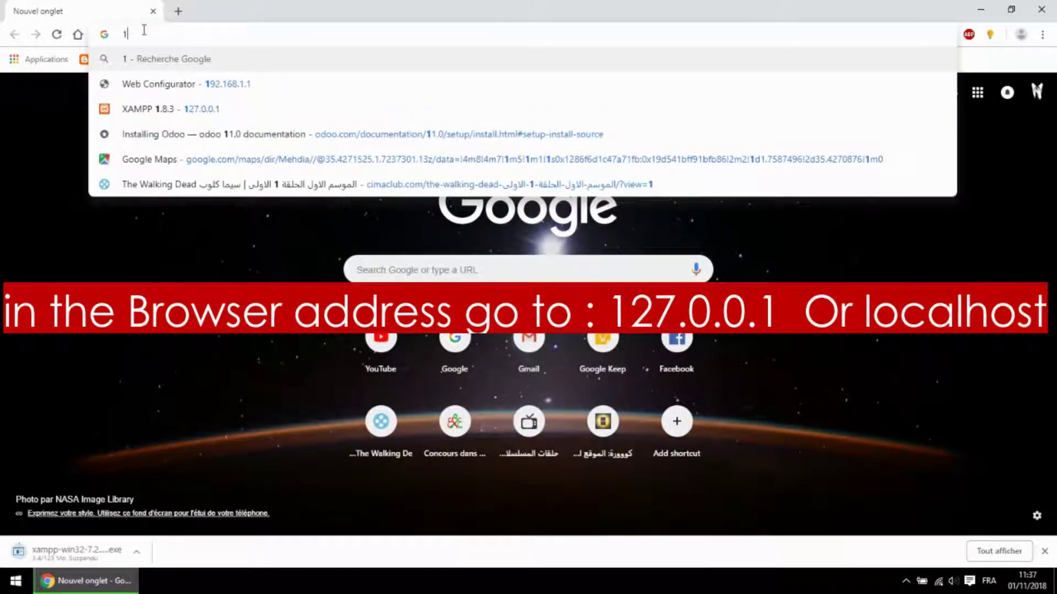
{"action": "type", "text": "127.0.0.1"}
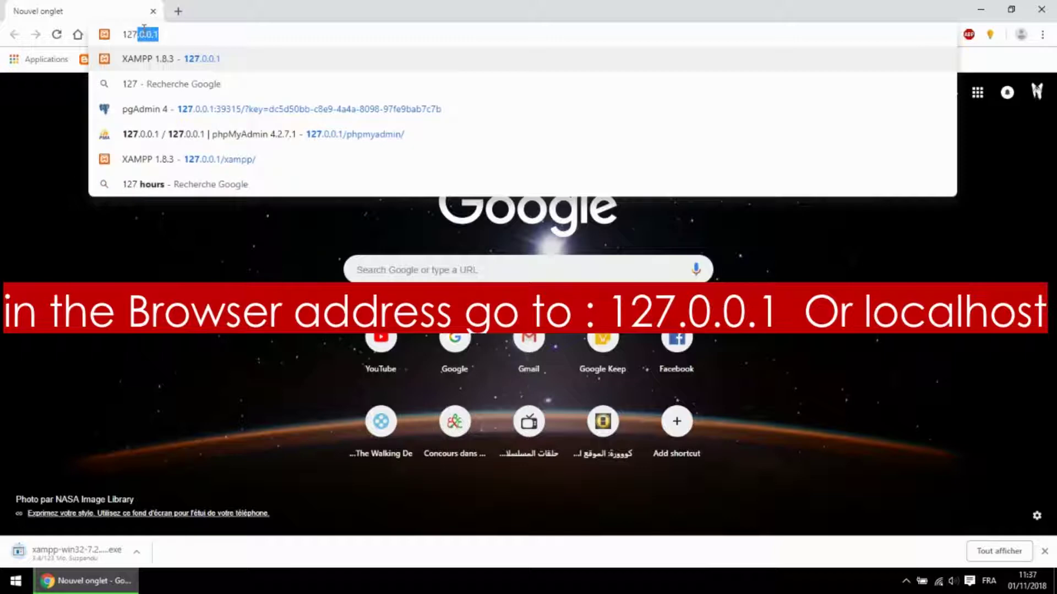
{"action": "key", "text": "Return"}
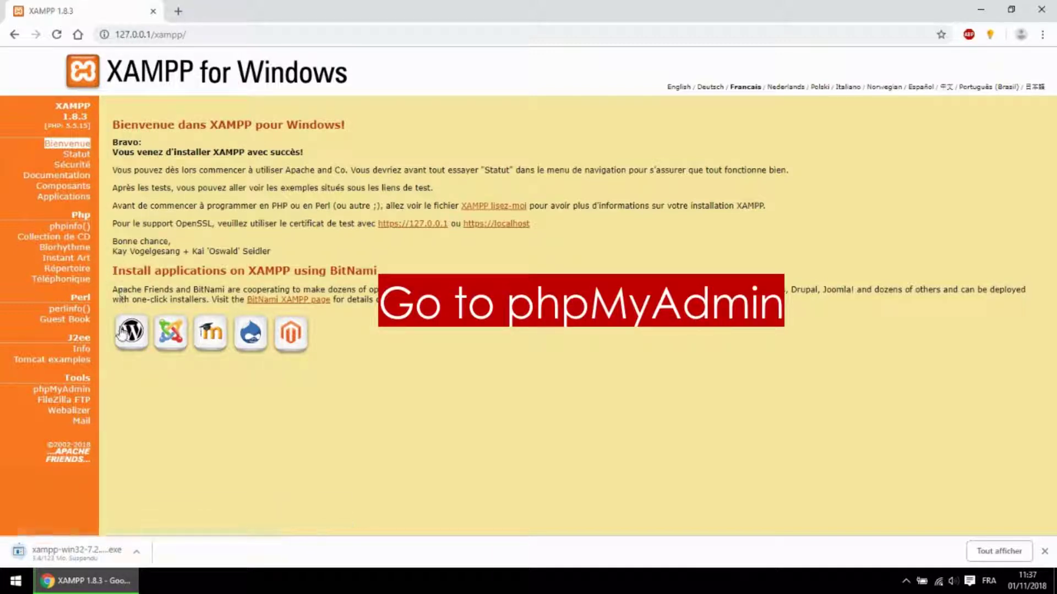
{"action": "left_click", "coordinate": [72, 390]}
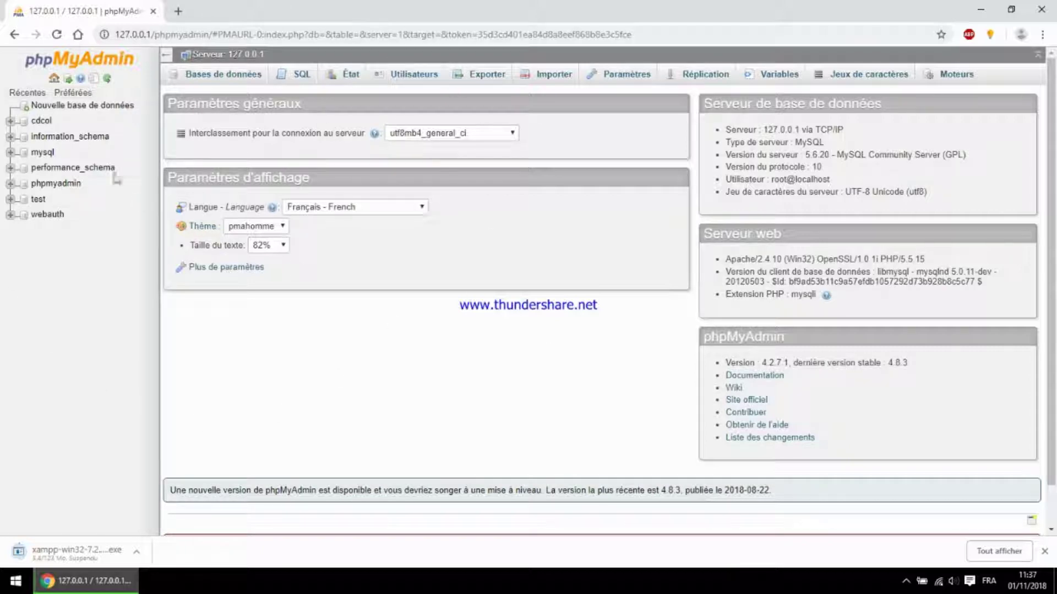
- Create a new database named first_bdd with the utf8_general_ci collation
{"action": "left_click", "coordinate": [67, 106]}
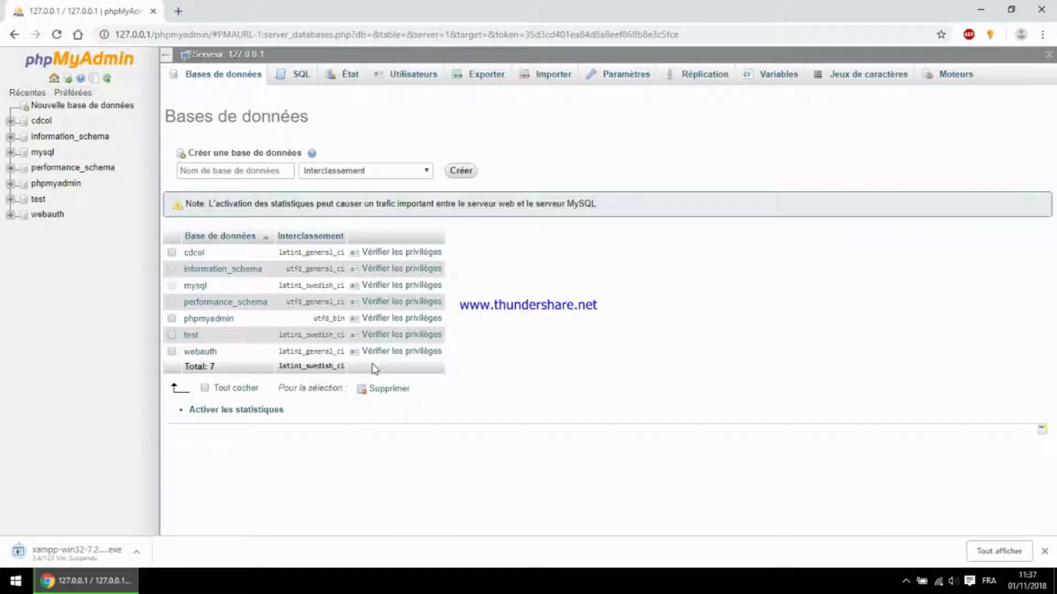
{"action": "left_click", "coordinate": [236, 169]}
{"action": "type", "text": "l"}
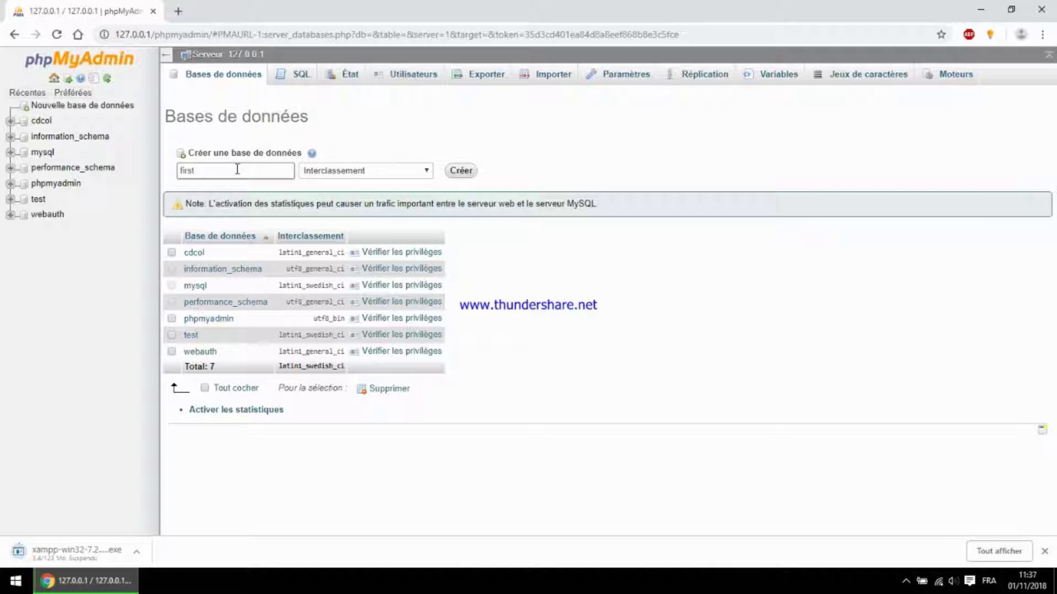
{"action": "left_click", "coordinate": [362, 171]}
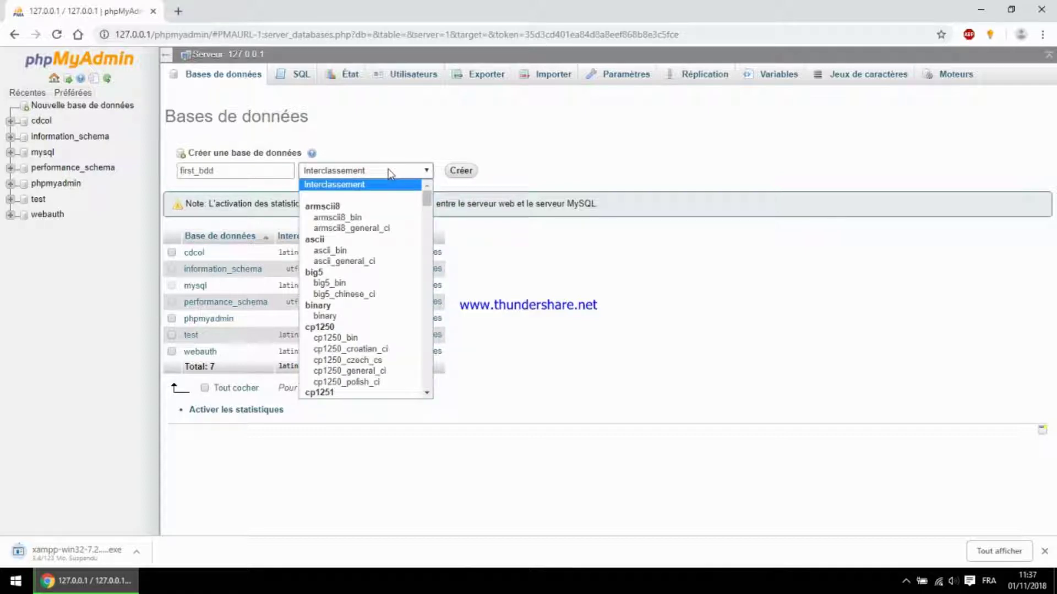
{"action": "type", "text": "utf16_bin"}
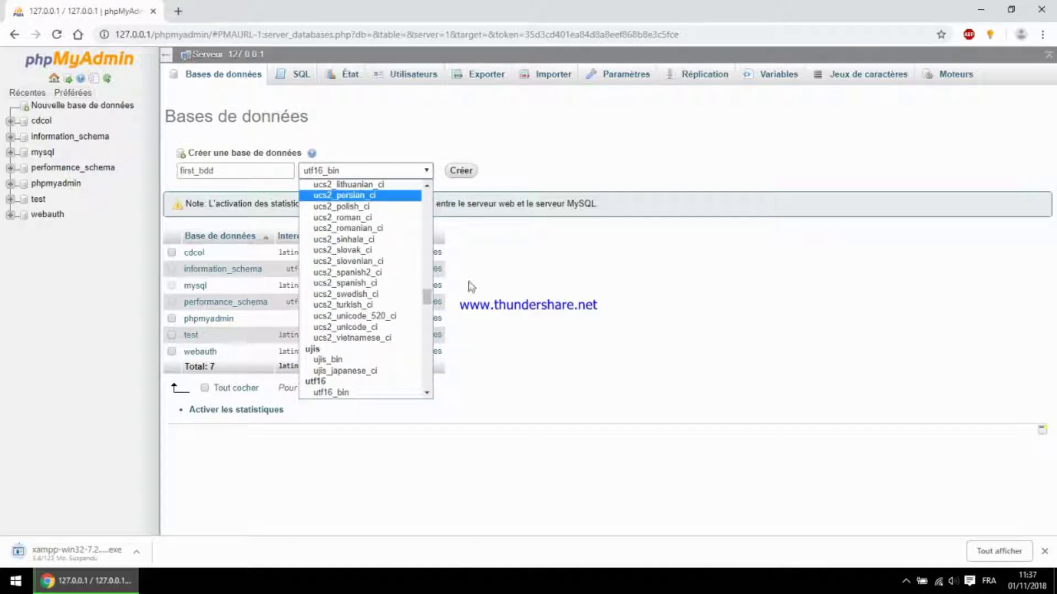
{"action": "left_click", "coordinate": [427, 367]}
{"action": "left_click", "coordinate": [428, 367]}
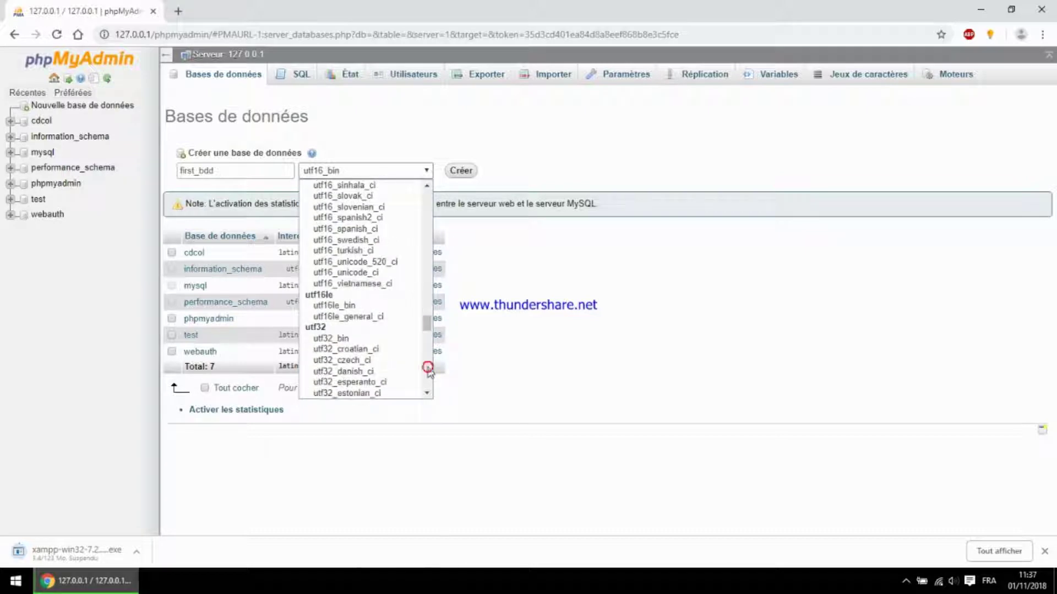
{"action": "left_click", "coordinate": [429, 370]}
{"action": "left_click", "coordinate": [430, 372]}
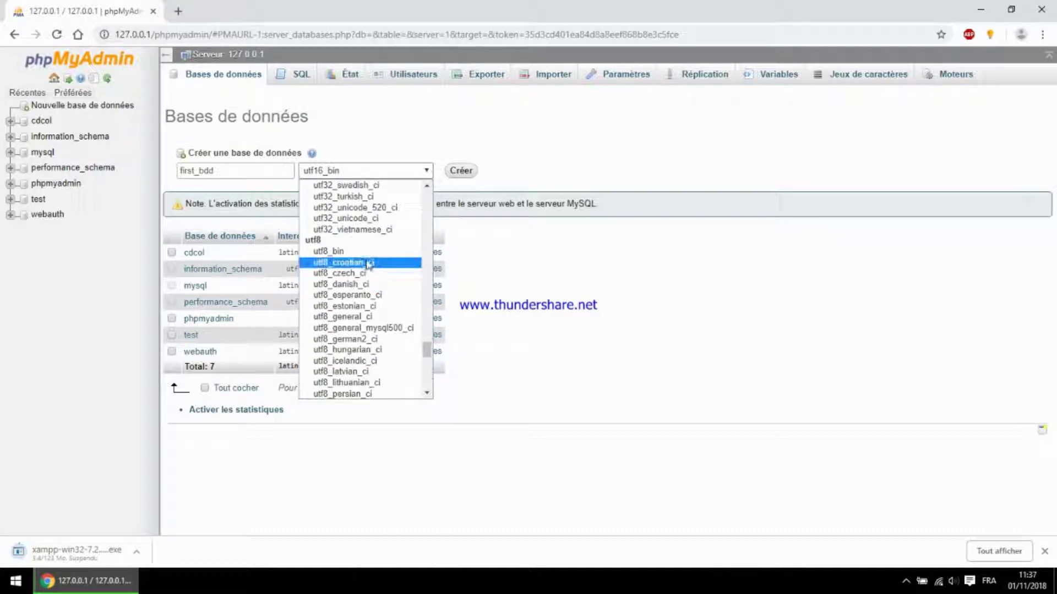
{"action": "left_click", "coordinate": [370, 318]}
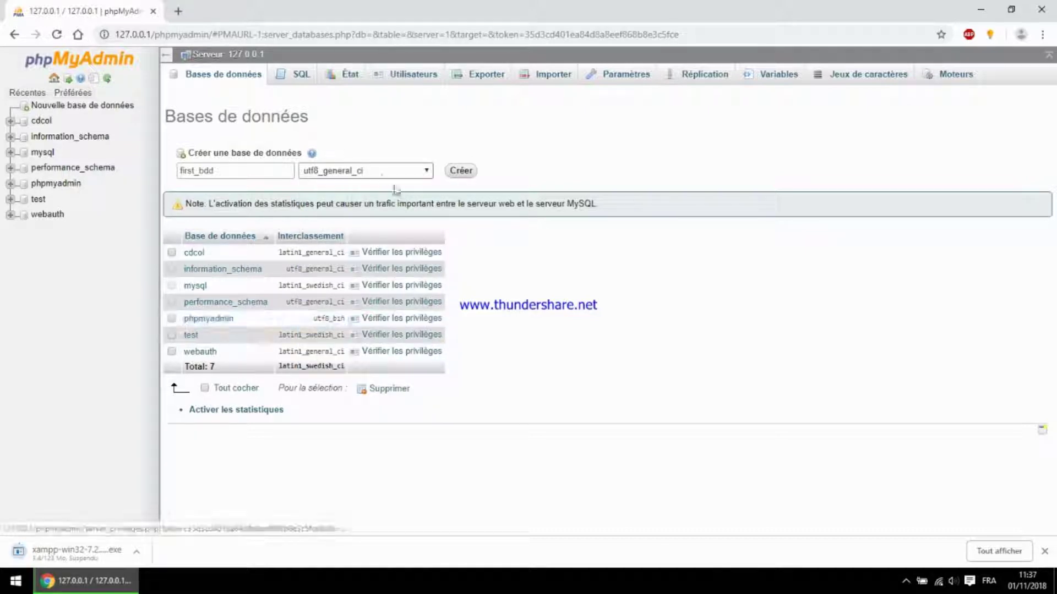
{"action": "left_click", "coordinate": [470, 175]}
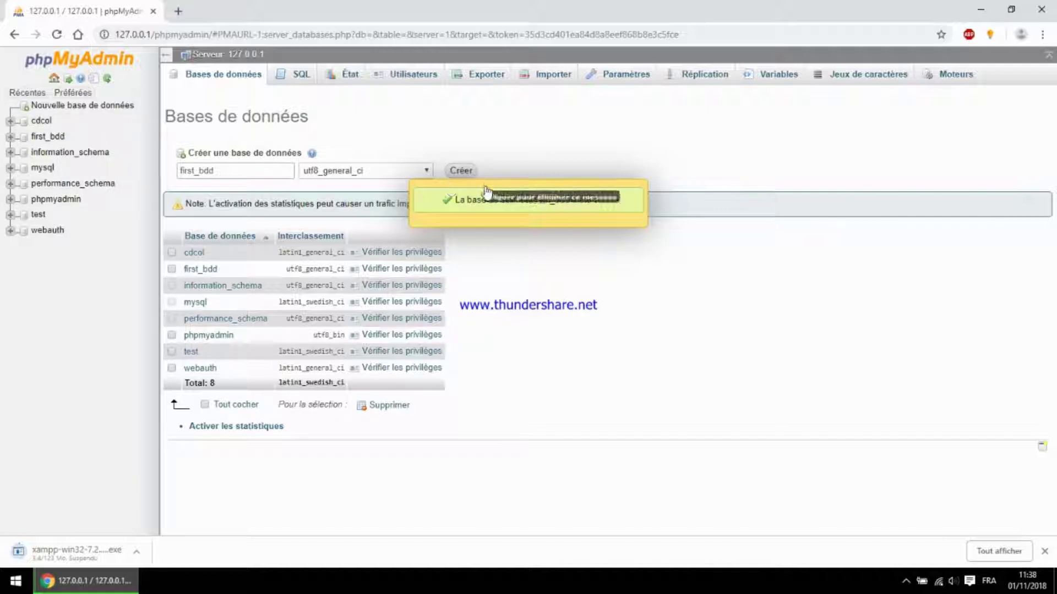
- Start a new table named first_table with 4 columns in the first_bdd database
{"action": "left_click", "coordinate": [42, 139]}
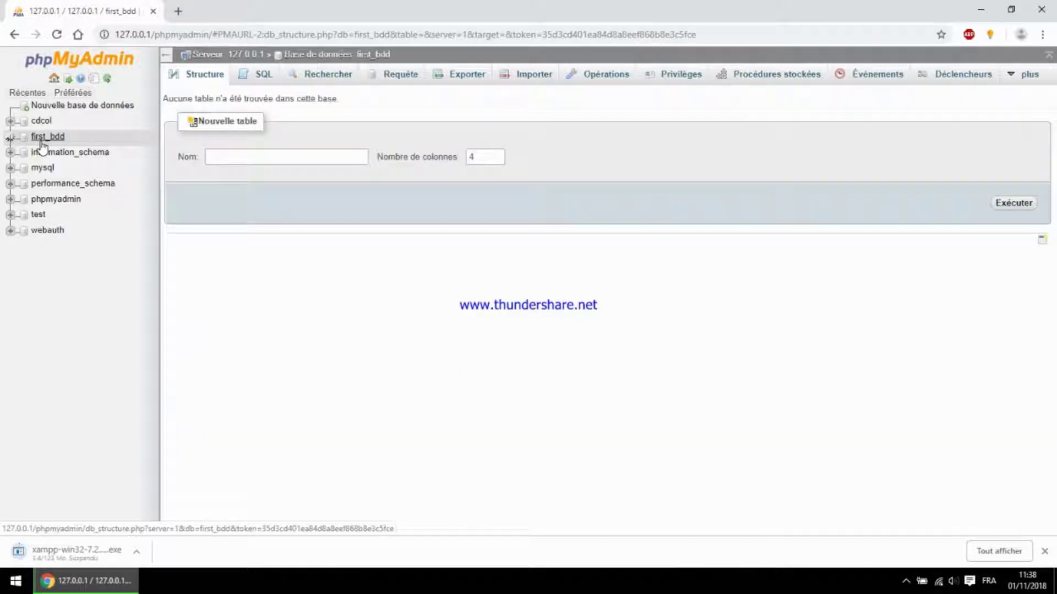
{"action": "left_click", "coordinate": [235, 157]}
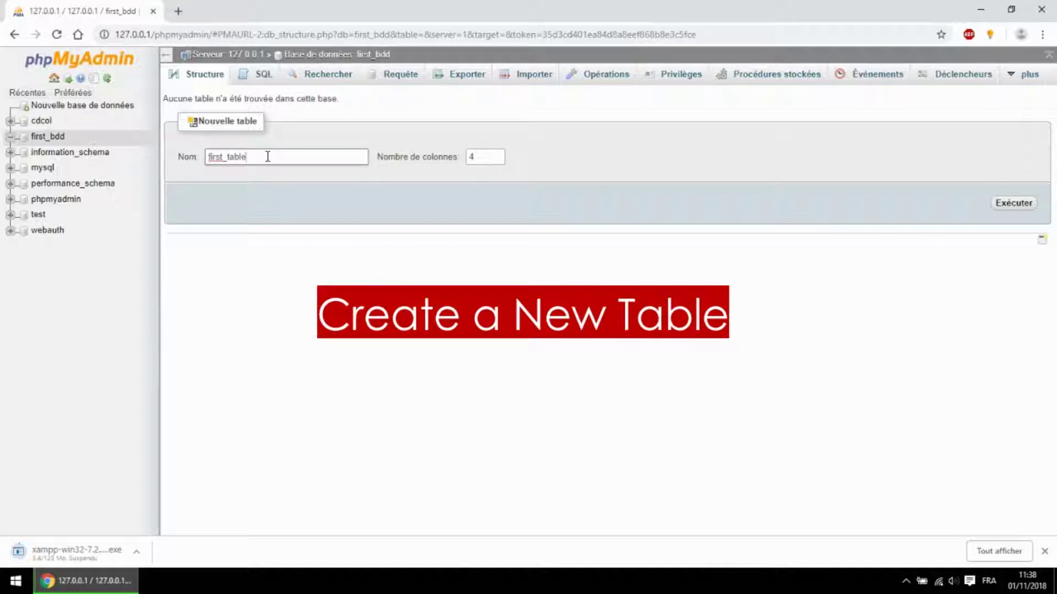
{"action": "left_click_drag", "start_coordinate": [266, 157], "coordinate": [201, 157]}
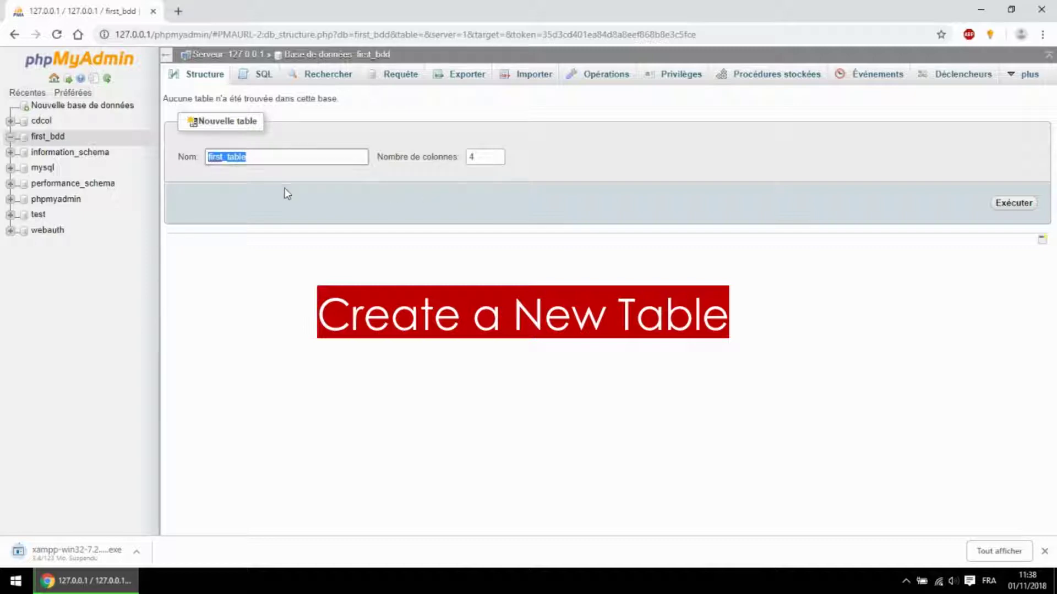
{"action": "left_click", "coordinate": [1015, 203]}
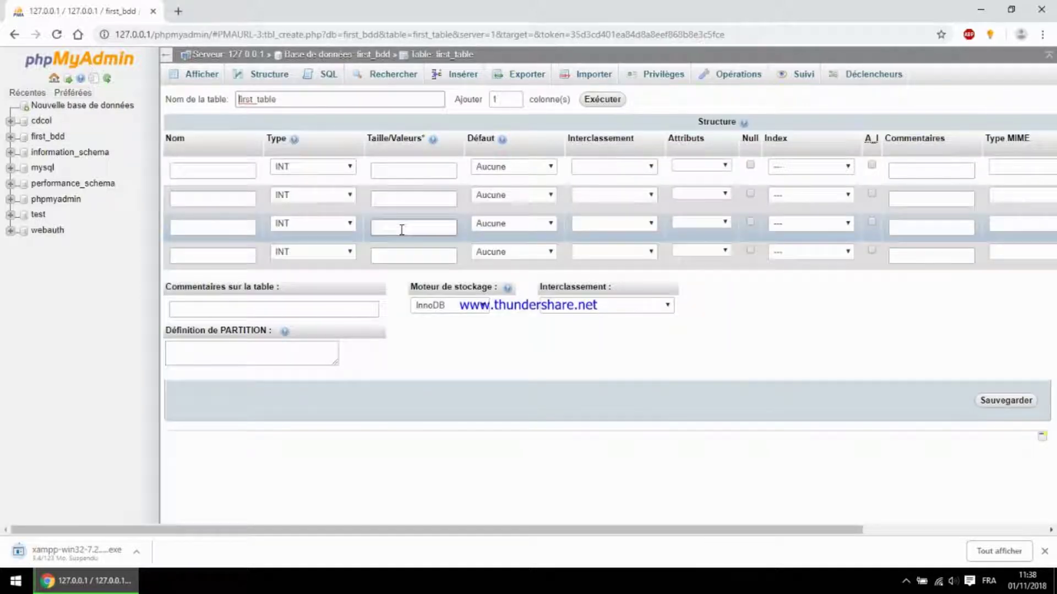
- Name the first column id and make it an auto-incrementing PRIMARY key
{"action": "left_click", "coordinate": [210, 171]}
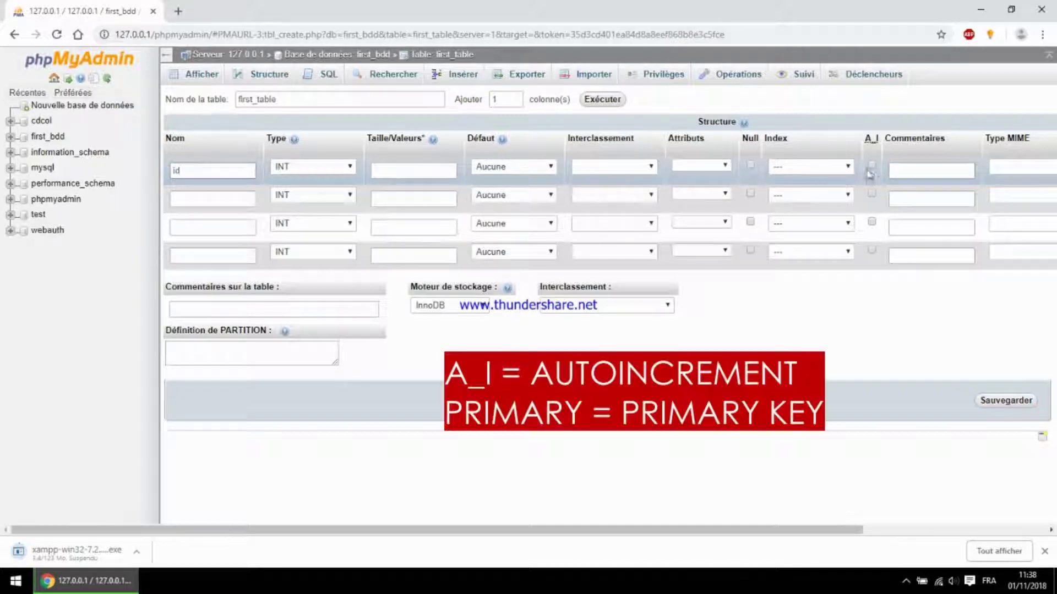
{"action": "left_click", "coordinate": [834, 167]}
{"action": "left_click", "coordinate": [819, 192]}
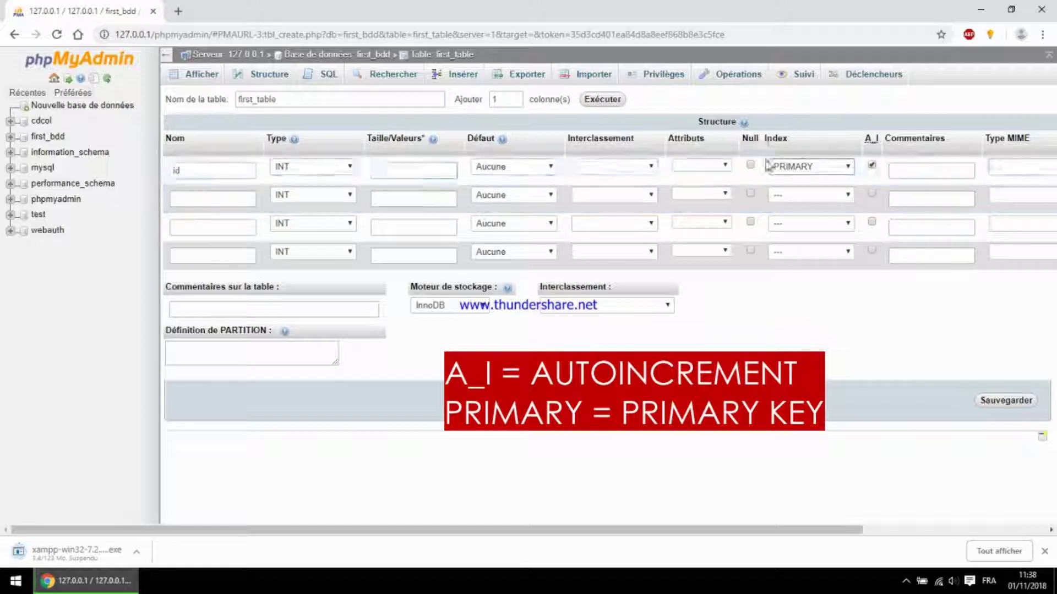
- Name the remaining three columns familyName, firstName and age
{"action": "left_click", "coordinate": [248, 200]}
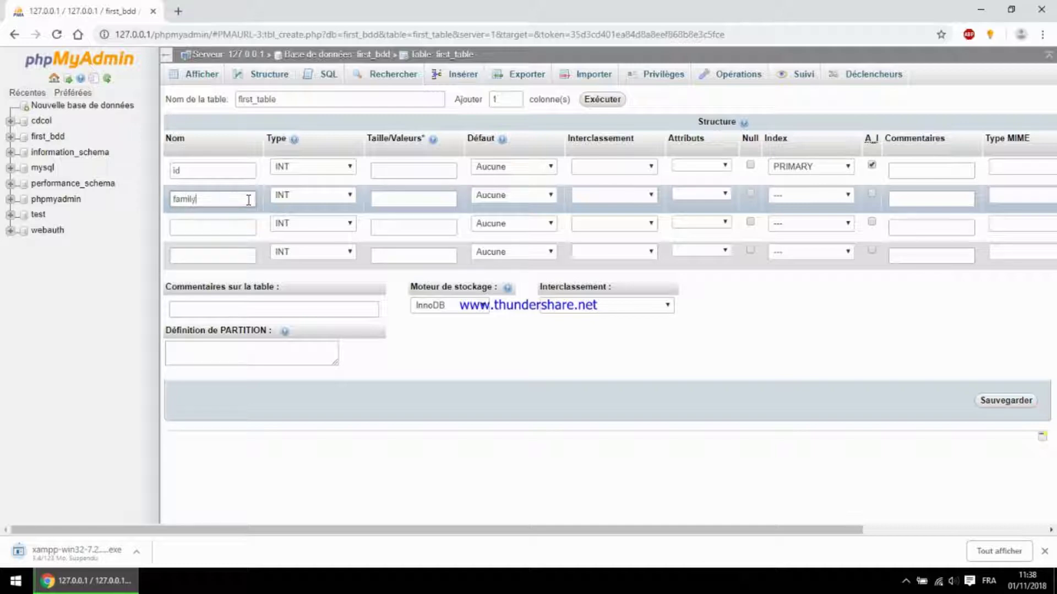
{"action": "left_click", "coordinate": [203, 224]}
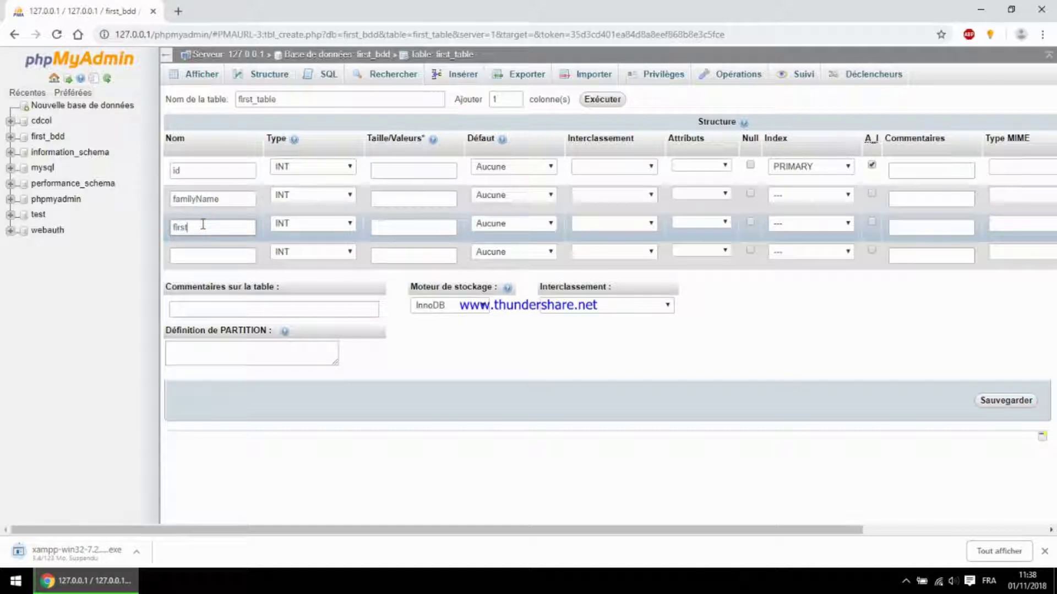
{"action": "left_click", "coordinate": [204, 254]}
{"action": "type", "text": "A"}
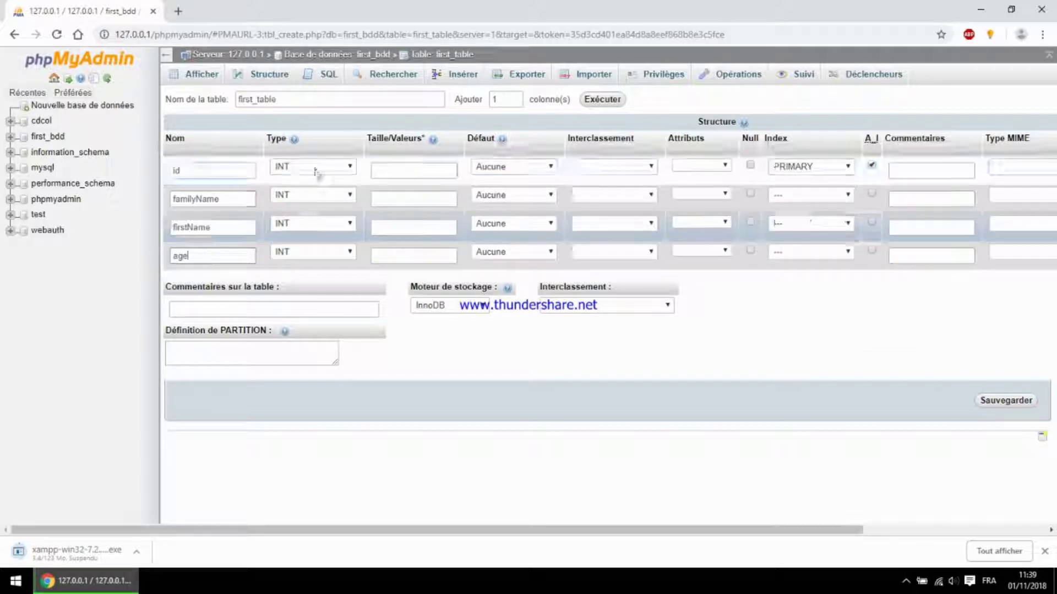
- Set the data type of the familyName and firstName columns to VARCHAR
{"action": "left_click", "coordinate": [300, 196]}
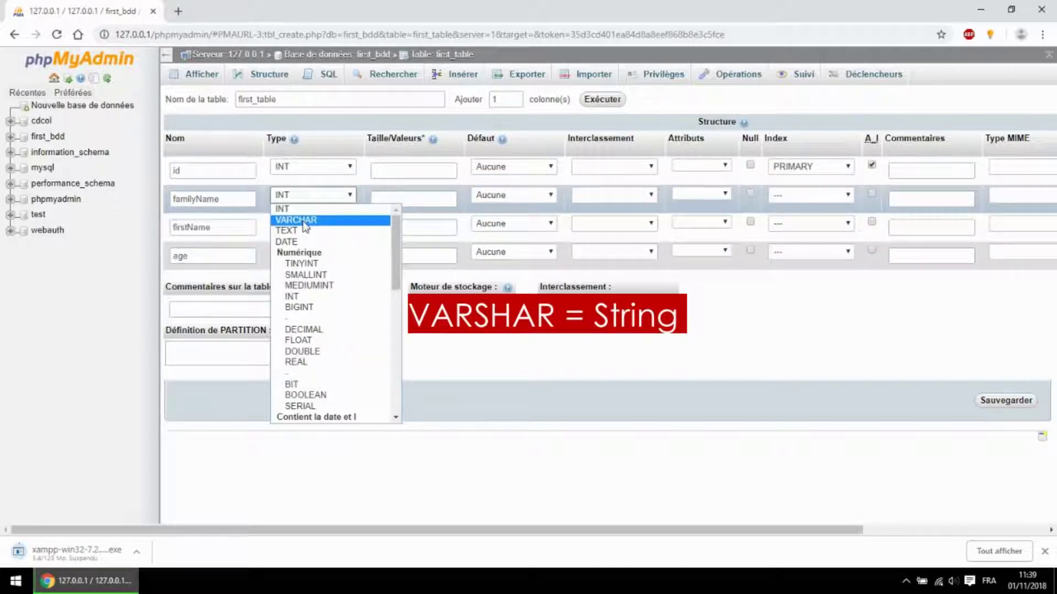
{"action": "left_click", "coordinate": [300, 219]}
{"action": "left_click", "coordinate": [296, 224]}
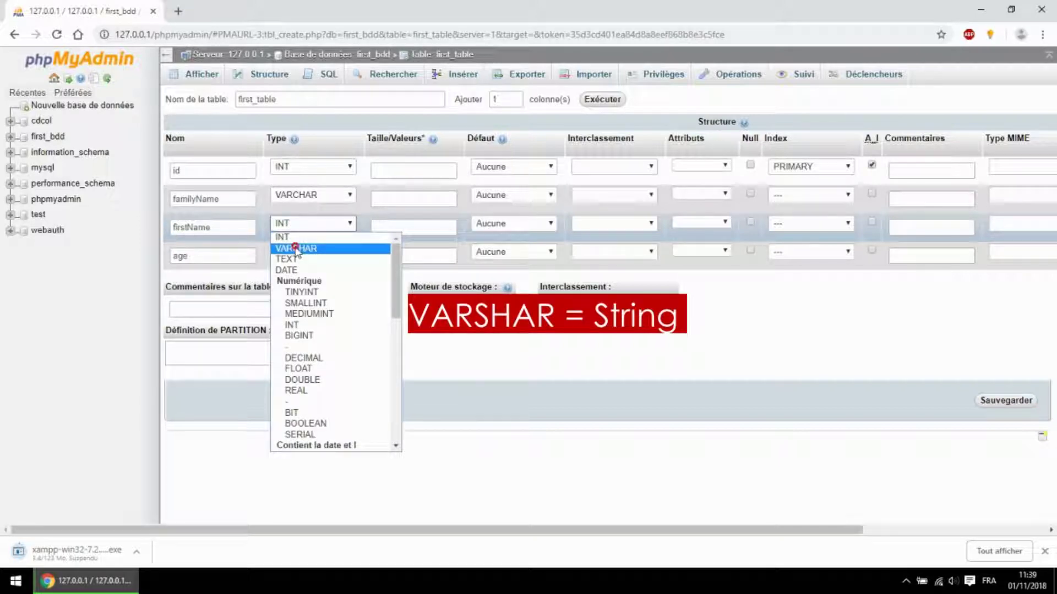
{"action": "left_click", "coordinate": [303, 248]}
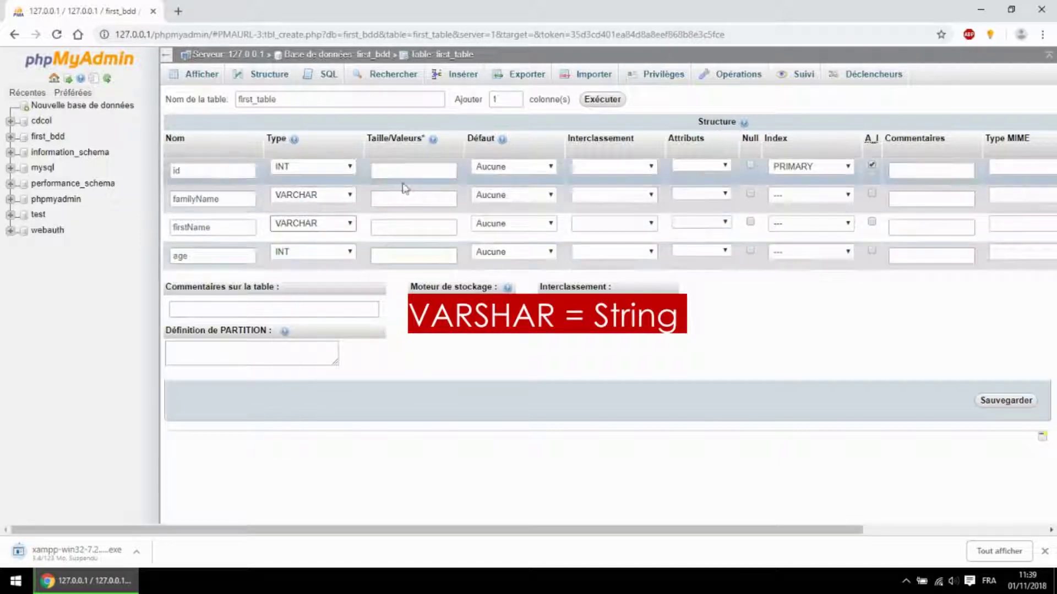
- Set the length of the familyName and firstName columns to 255 and save the new table
{"action": "left_click", "coordinate": [391, 200]}
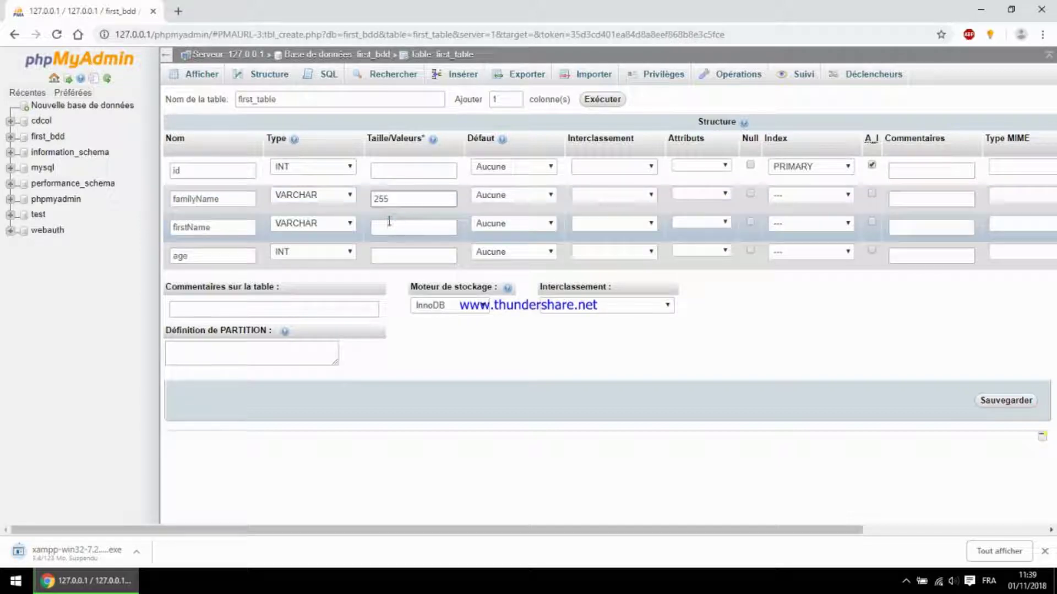
{"action": "left_click", "coordinate": [388, 223]}
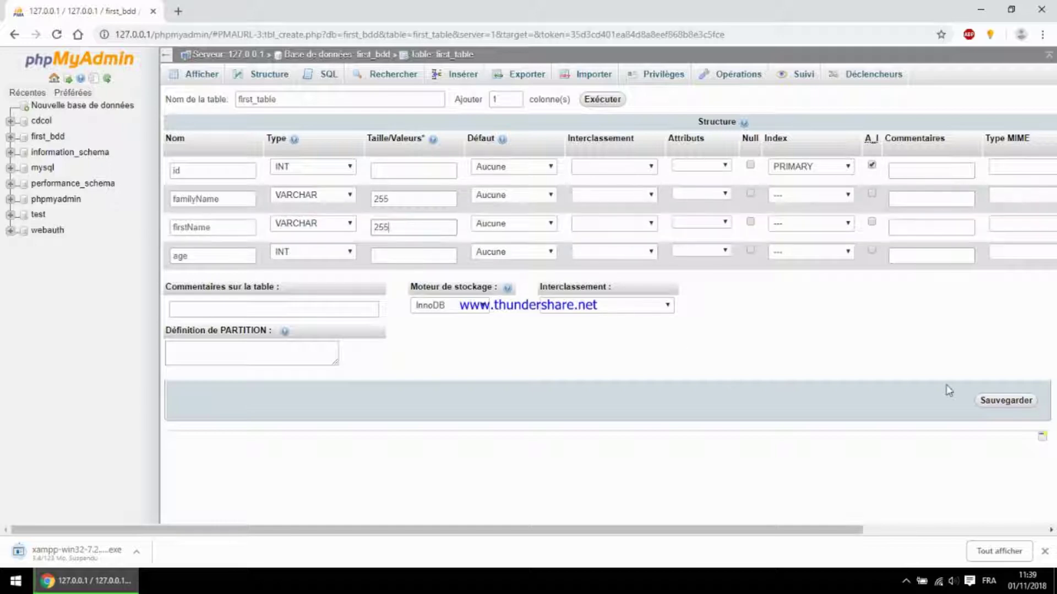
{"action": "left_click", "coordinate": [1004, 407]}
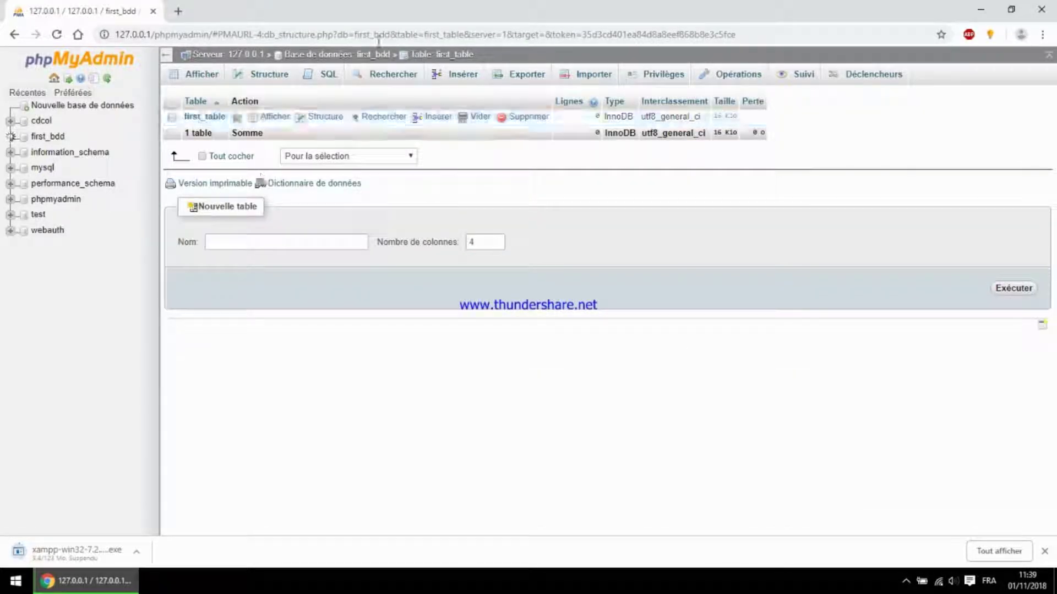
- Insert a first record into first_table with the person's family name, first name and age 28, and display the table's rows
{"action": "left_click", "coordinate": [265, 74]}
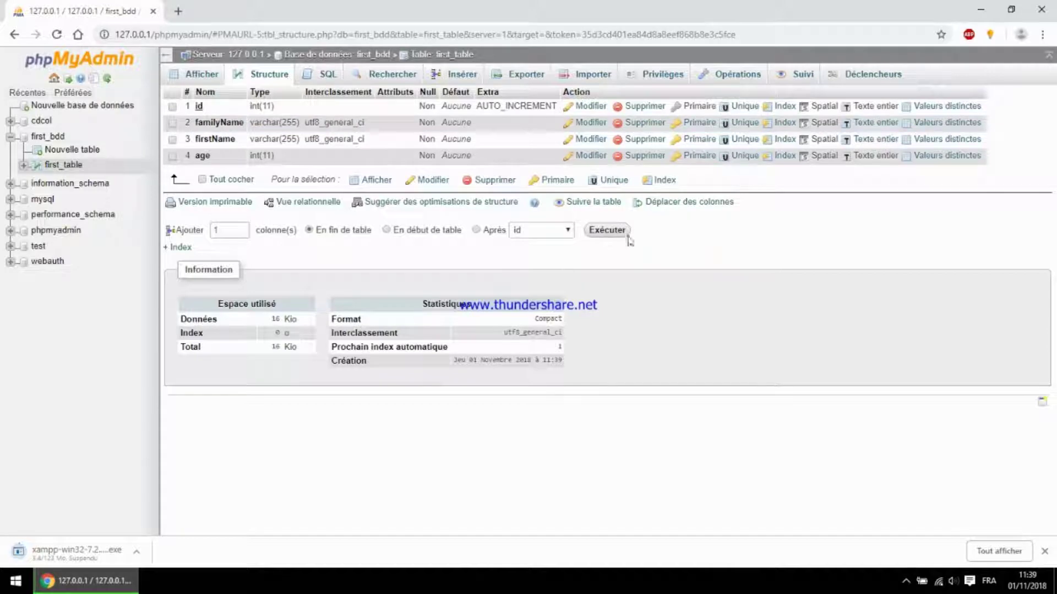
{"action": "left_click", "coordinate": [444, 80]}
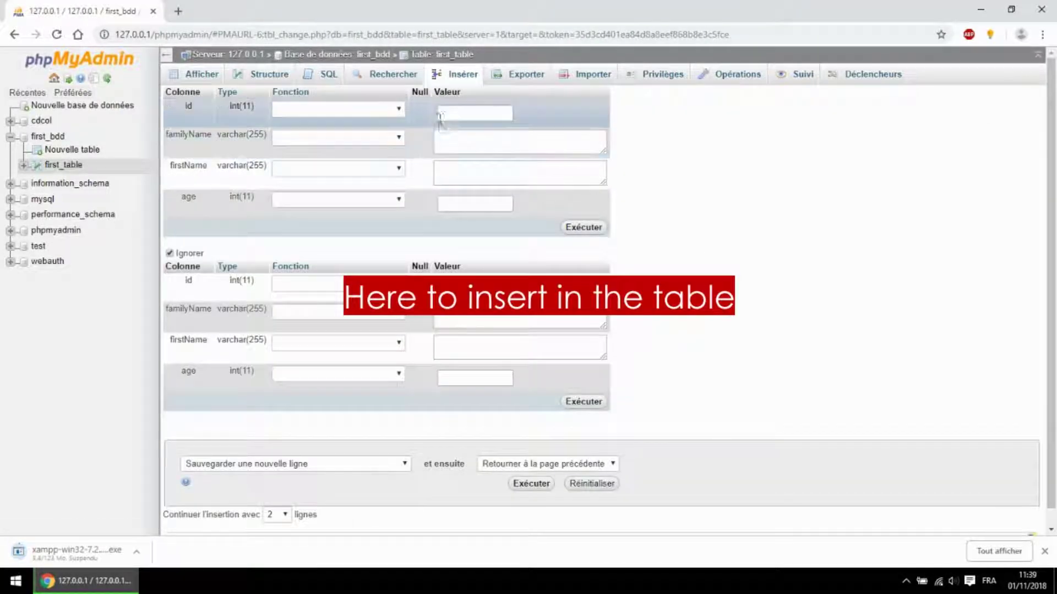
{"action": "left_click", "coordinate": [457, 146]}
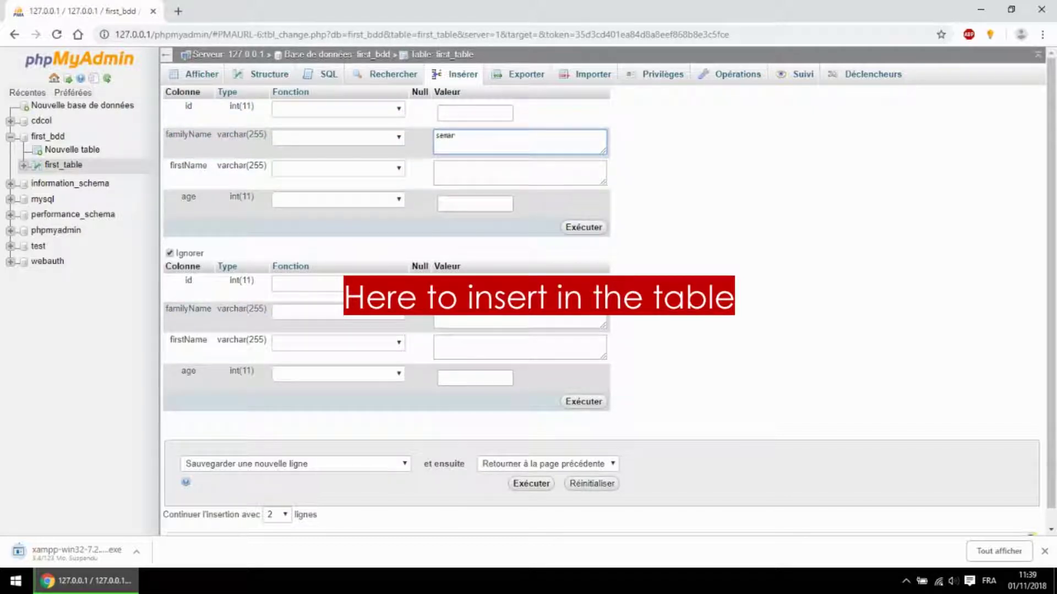
{"action": "left_click", "coordinate": [516, 161]}
{"action": "type", "text": "r"}
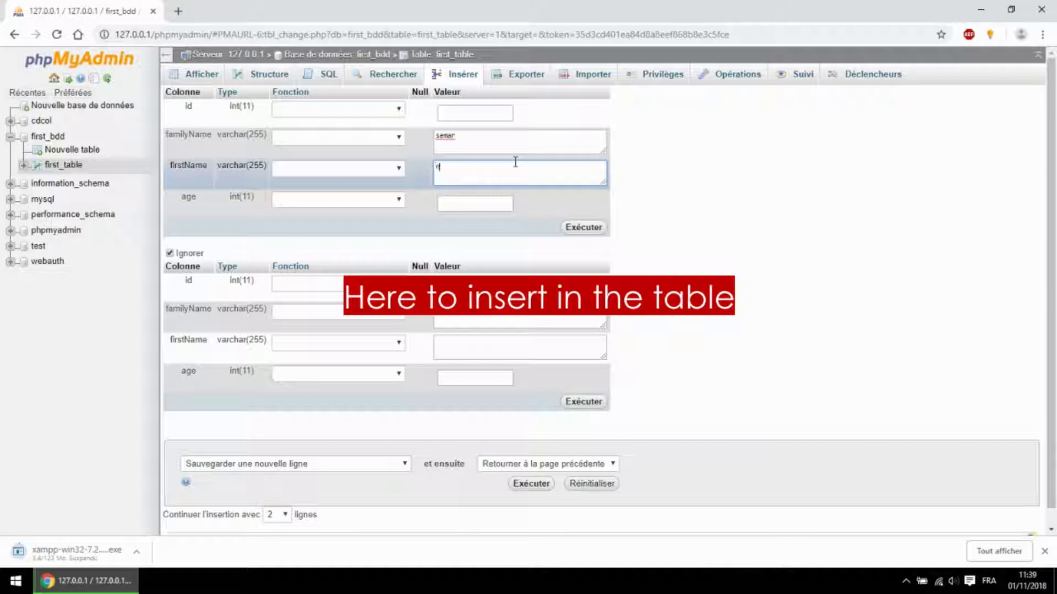
{"action": "type", "text": "oureddine"}
{"action": "left_click", "coordinate": [467, 203]}
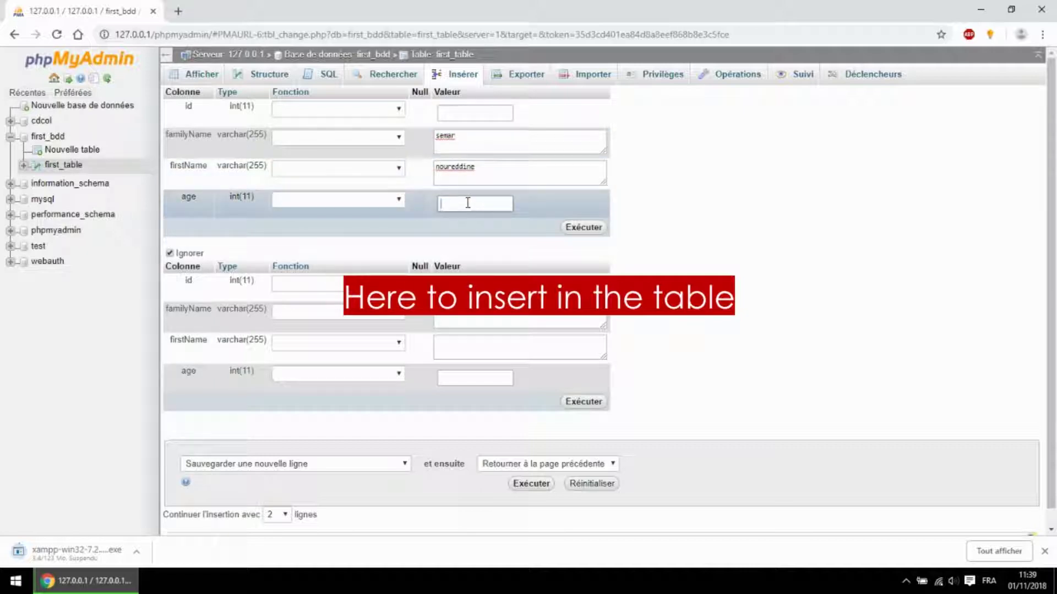
{"action": "left_click", "coordinate": [578, 229]}
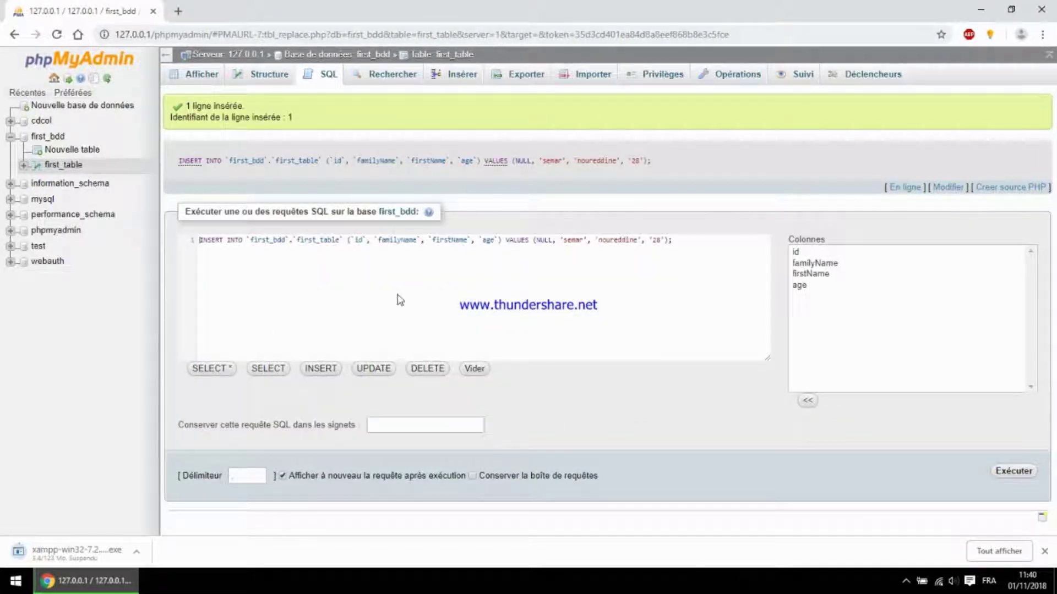
{"action": "left_click", "coordinate": [63, 166]}
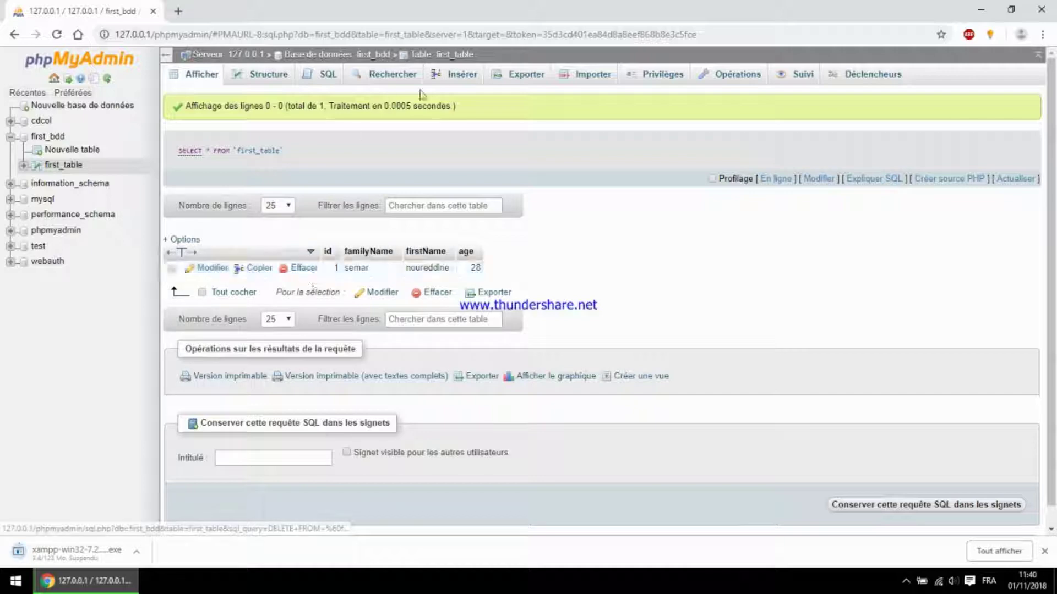
- Insert a second record into first_table with familyName name2, firstName firstName2 and age 20
{"action": "left_click", "coordinate": [458, 75]}
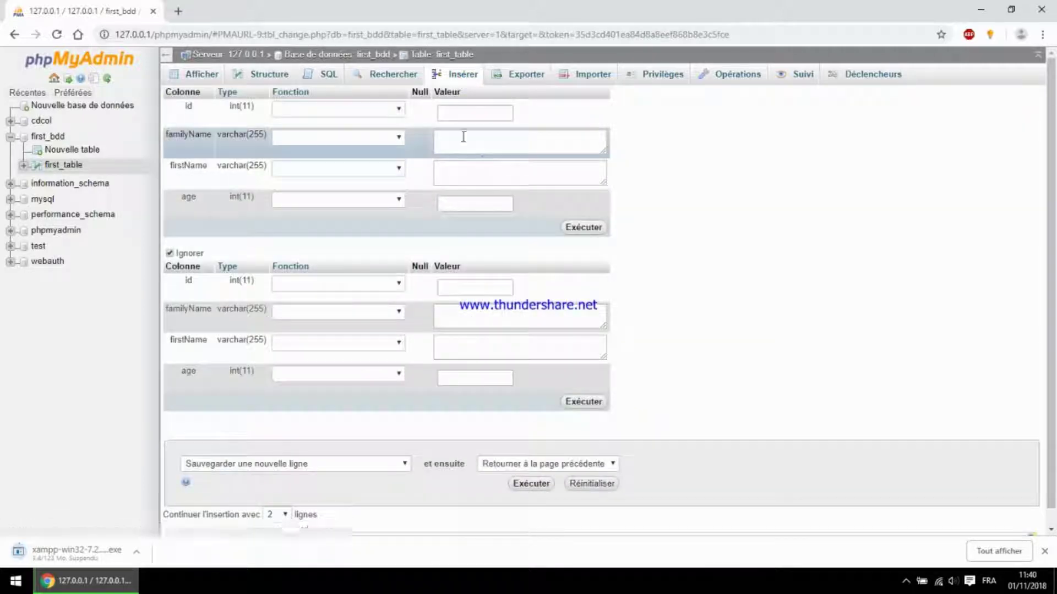
{"action": "left_click", "coordinate": [463, 137]}
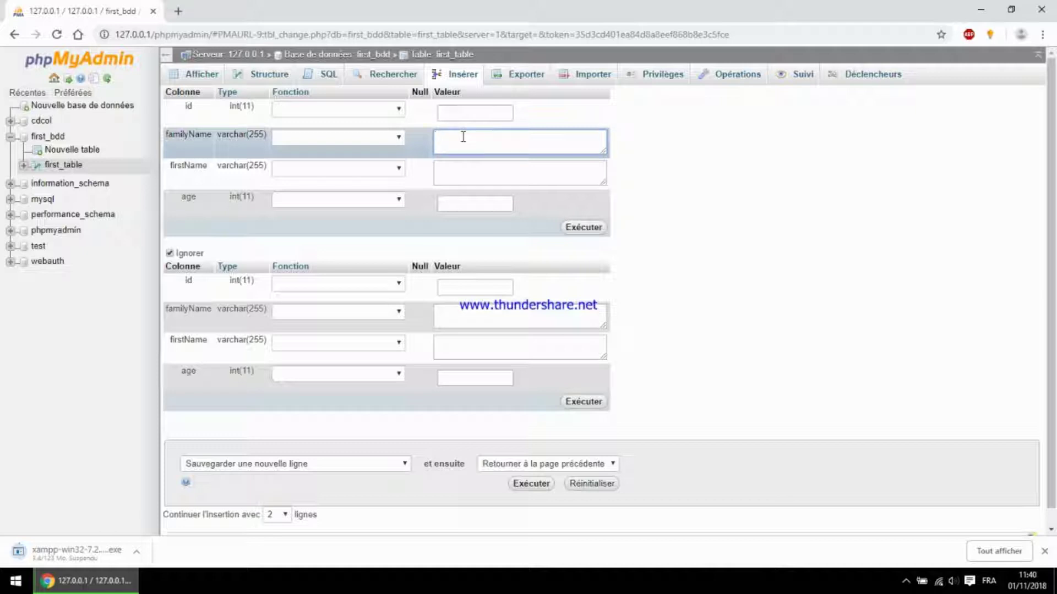
{"action": "type", "text": "nale"}
{"action": "left_click", "coordinate": [458, 178]}
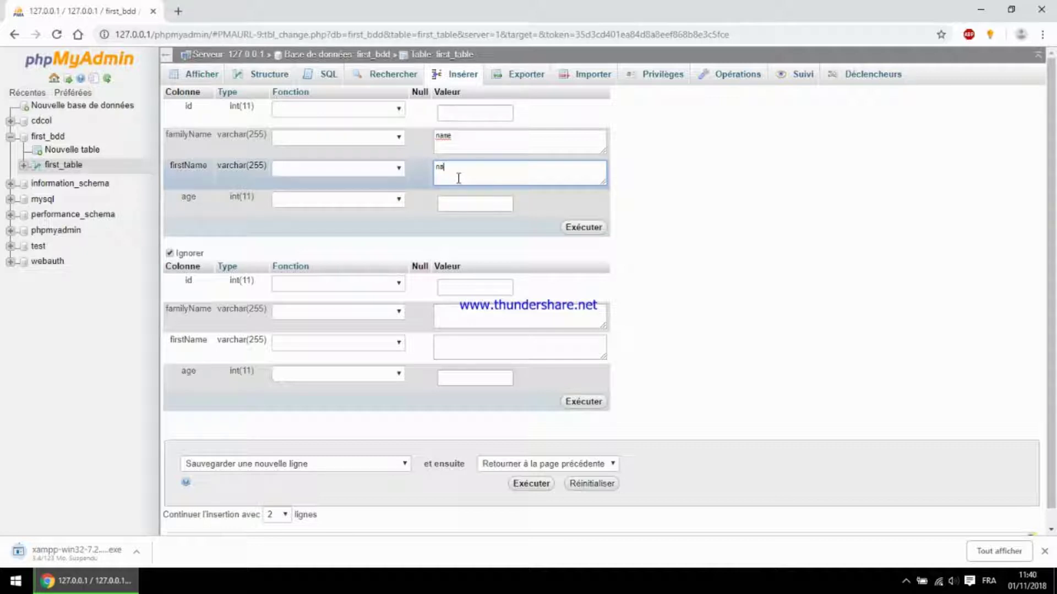
{"action": "type", "text": "firstName2"}
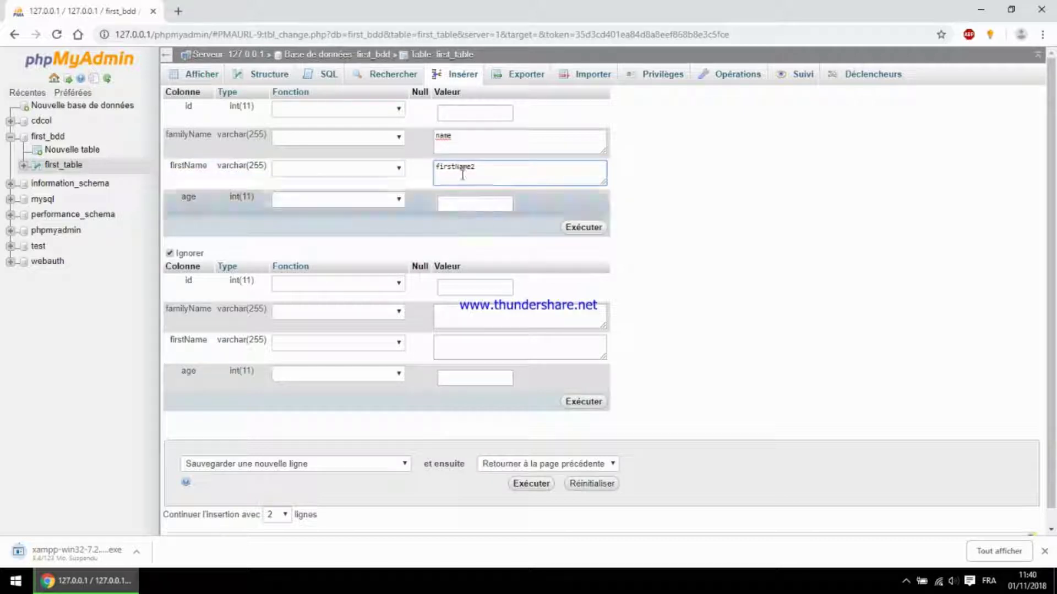
{"action": "left_click", "coordinate": [466, 132]}
{"action": "left_click", "coordinate": [472, 205]}
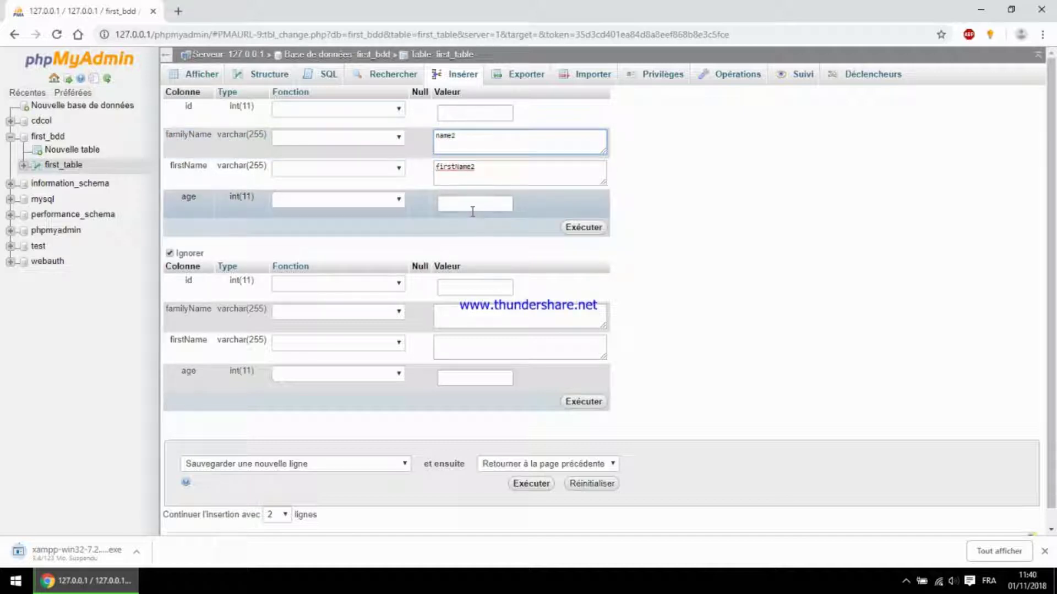
{"action": "type", "text": "20"}
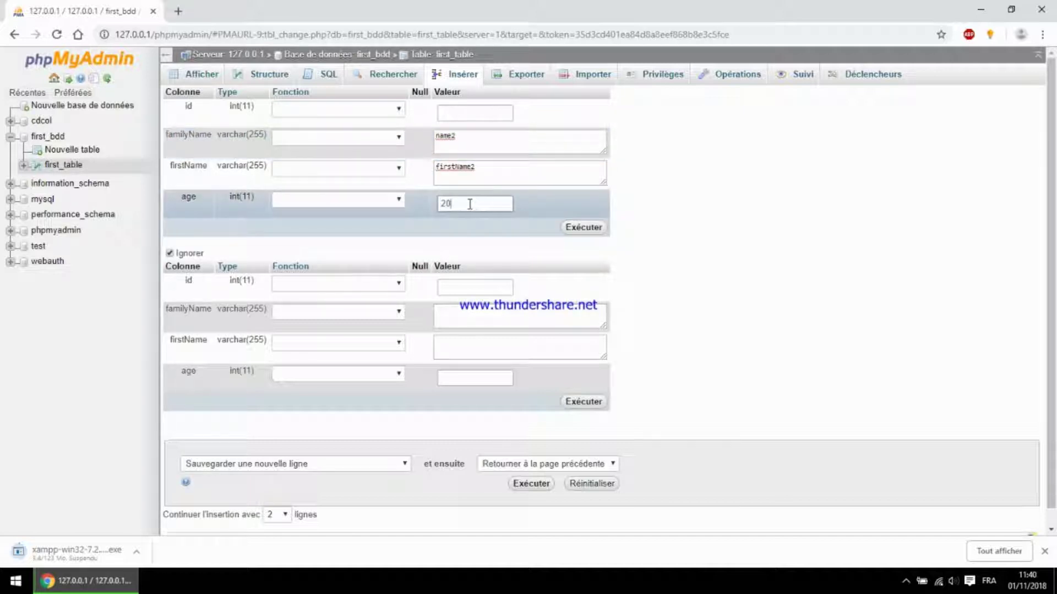
{"action": "left_click", "coordinate": [582, 228]}
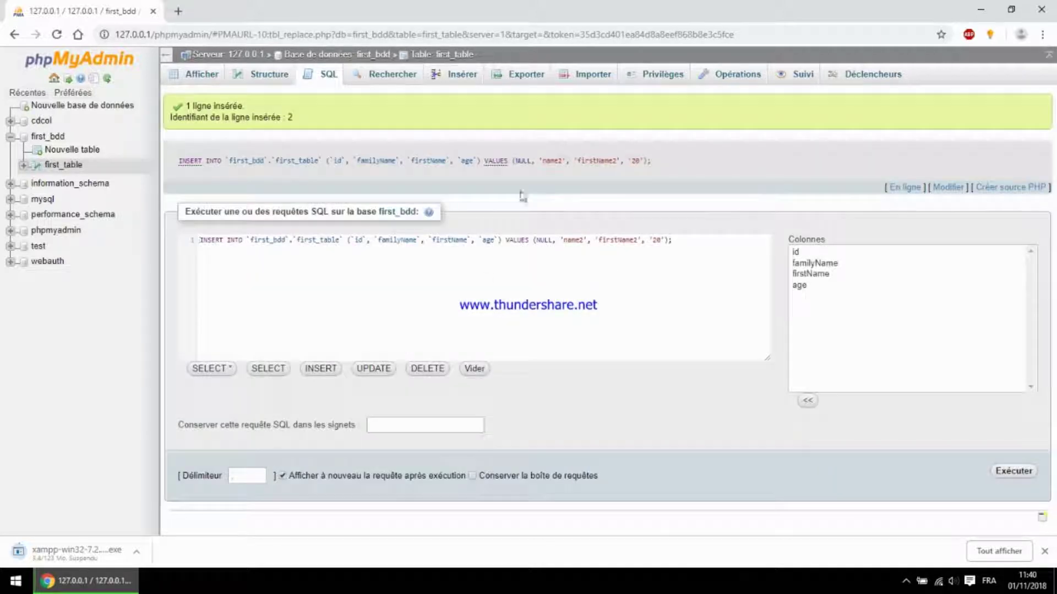
- Delete the row with id 2 from first_table and confirm the deletion
{"action": "left_click", "coordinate": [60, 165]}
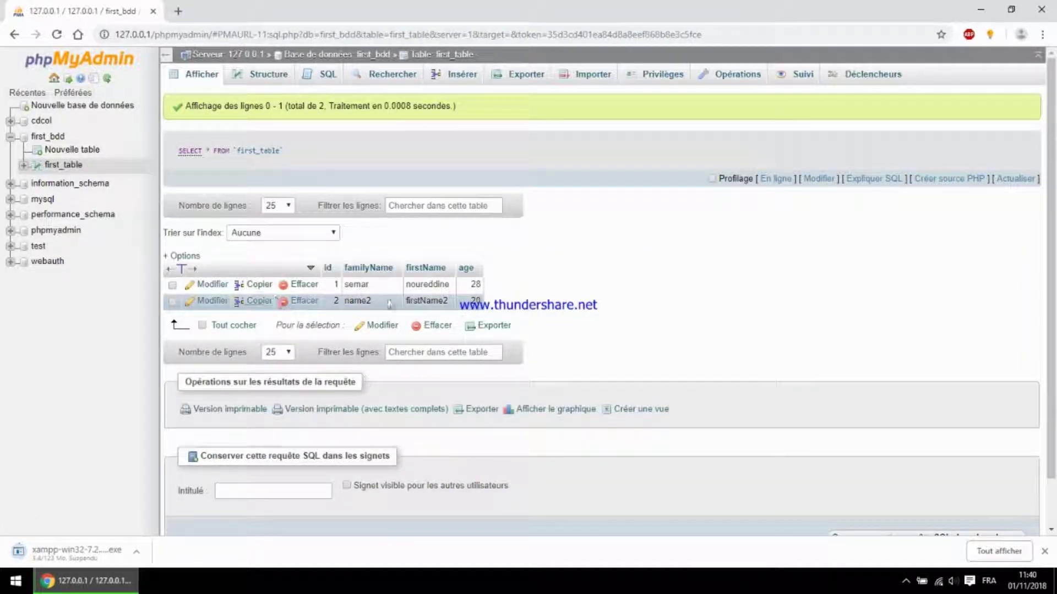
{"action": "left_click", "coordinate": [298, 301]}
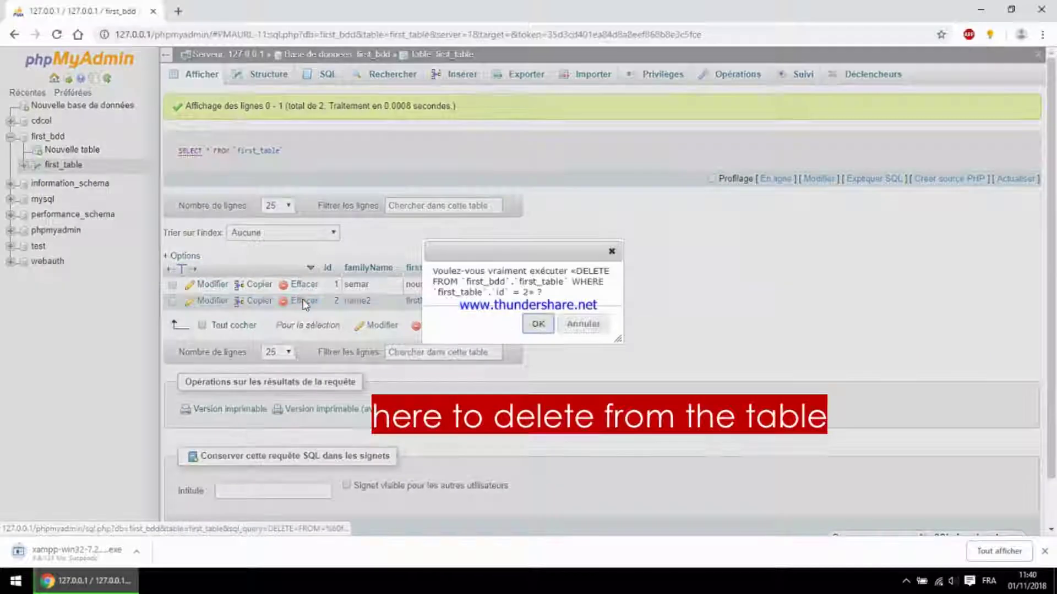
{"action": "left_click", "coordinate": [540, 323]}
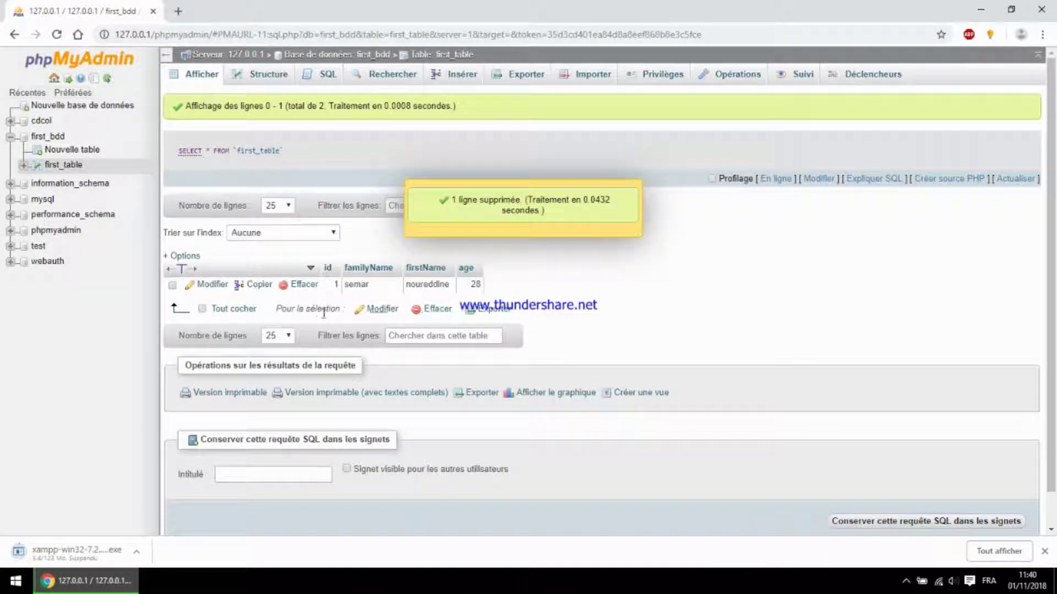